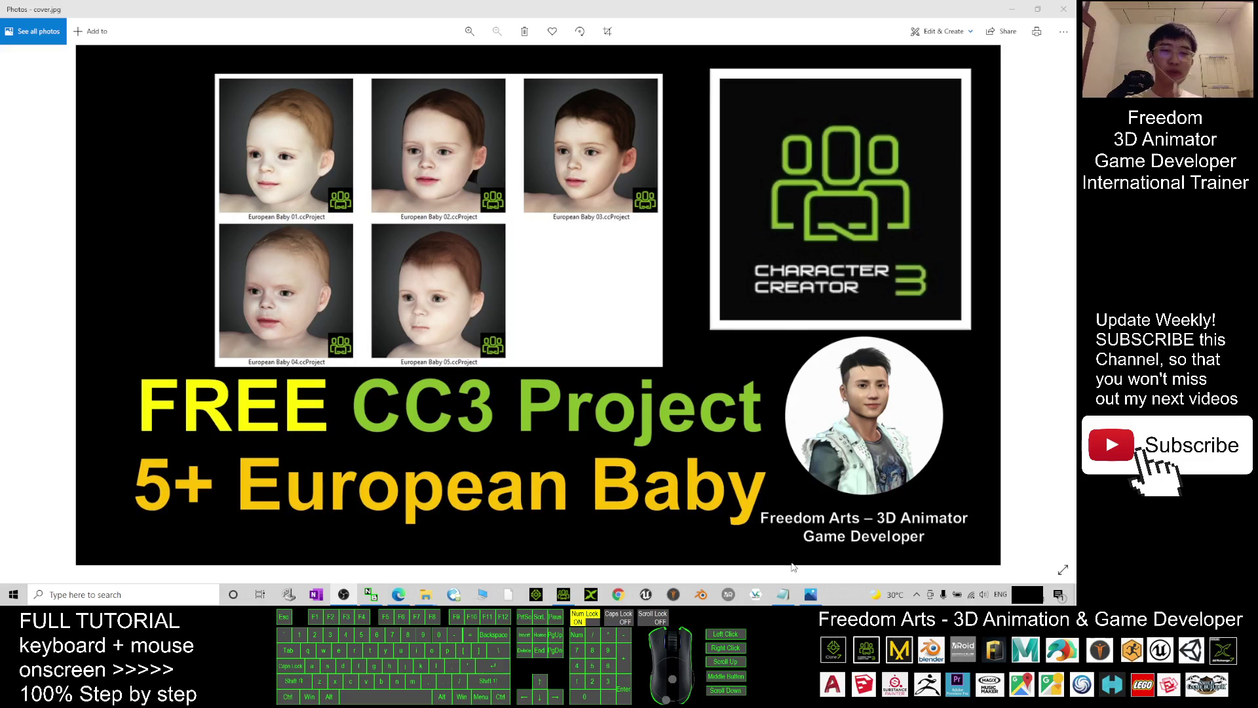
# - Open notes.txt and review the Reallusion Marketplace download link for the 5+ European Babies Collection Pack 01
pyautogui.click(784, 594)
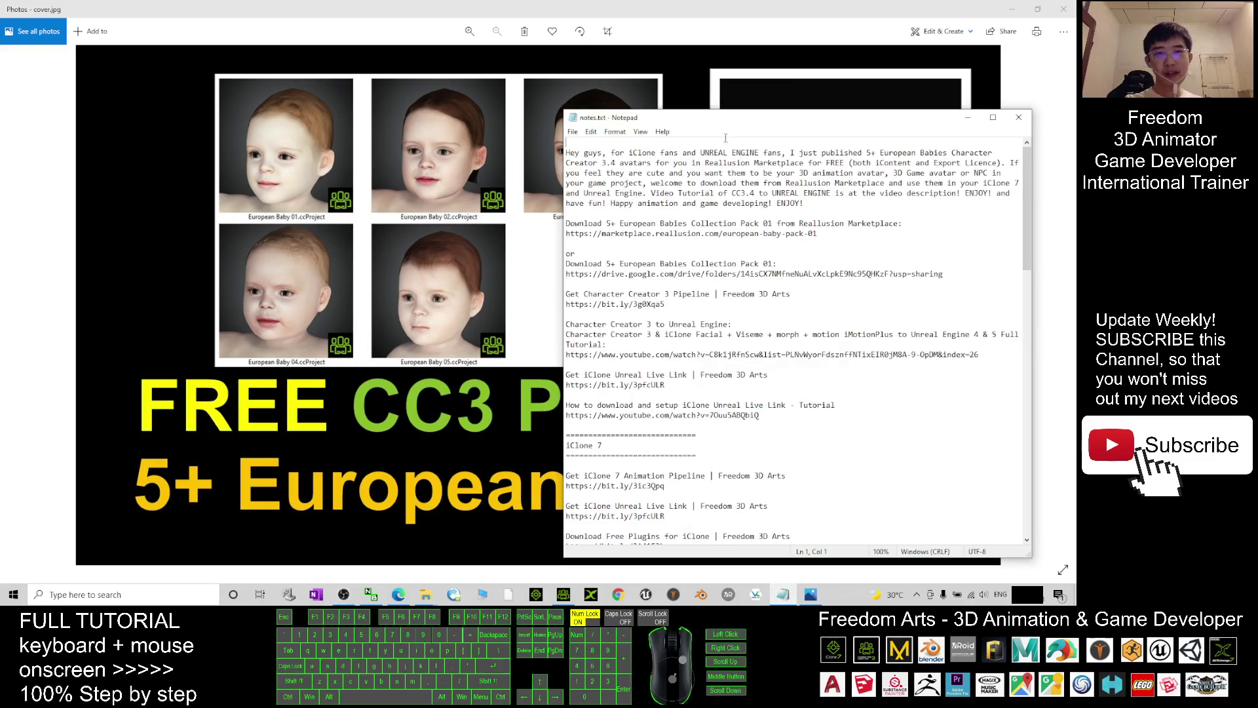
pyautogui.moveTo(737, 118); pyautogui.dragTo(744, 89)
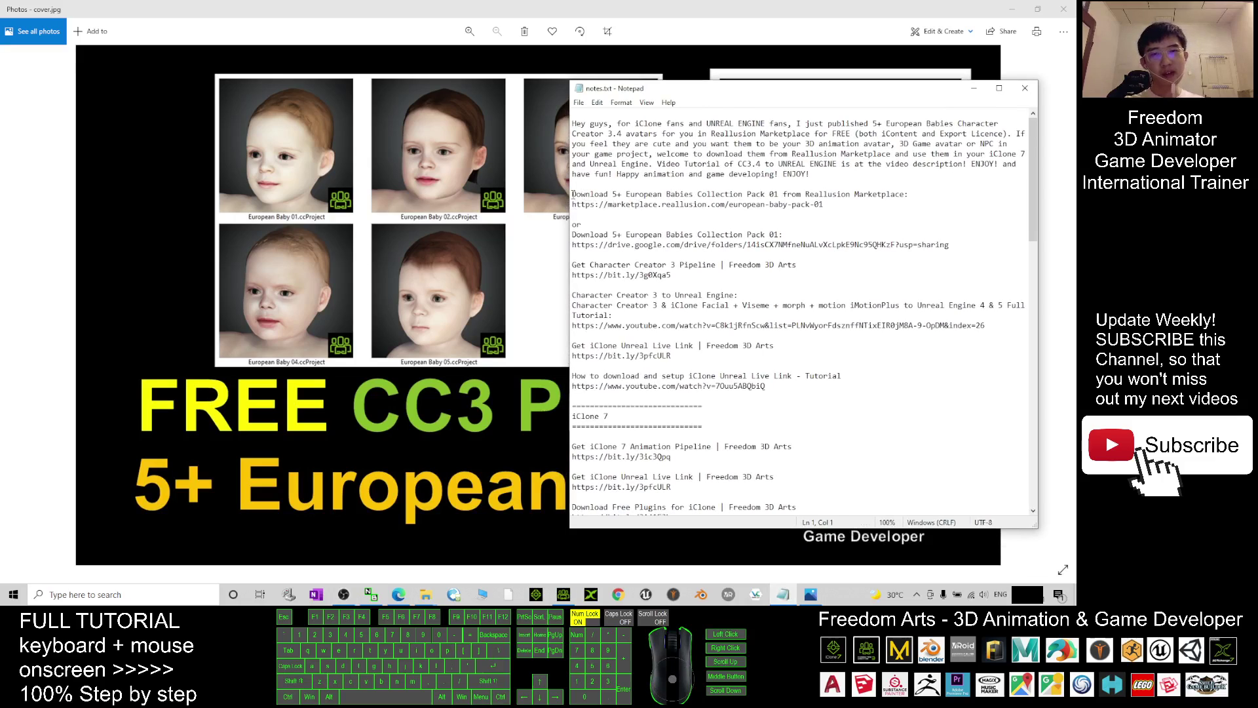
pyautogui.moveTo(573, 195); pyautogui.dragTo(883, 195)
pyautogui.click(908, 195)
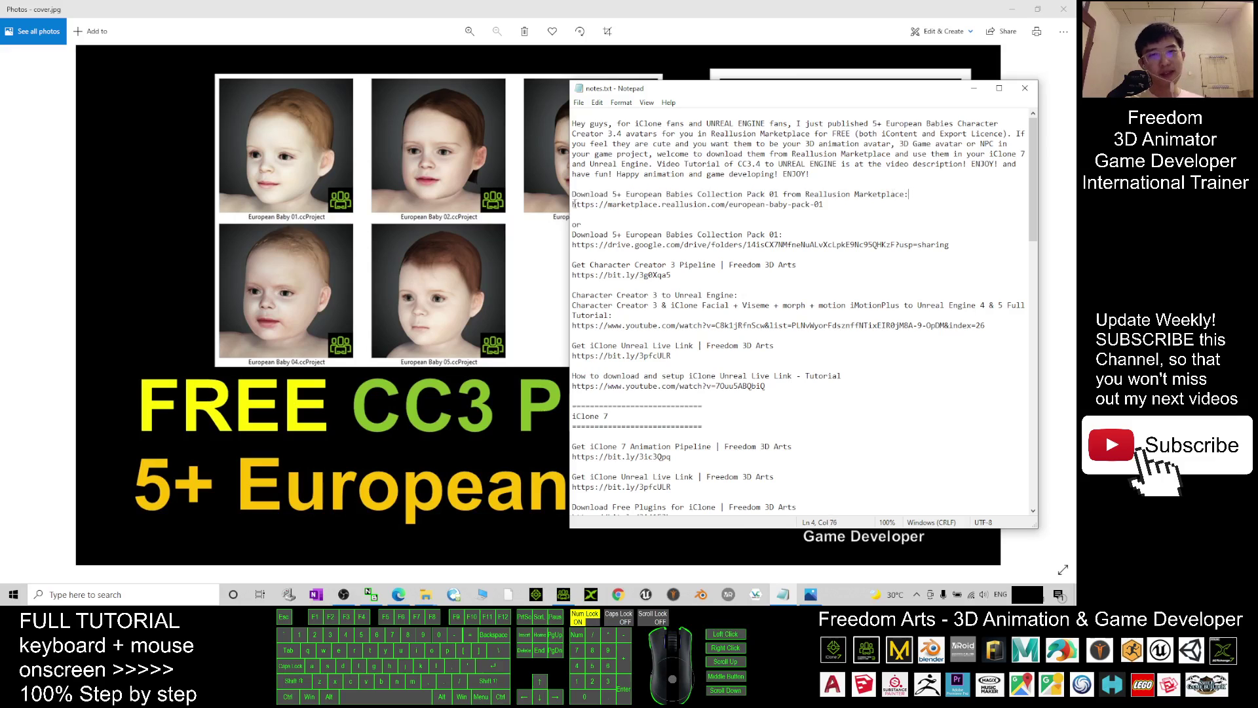
pyautogui.moveTo(573, 205); pyautogui.dragTo(812, 205)
pyautogui.click(819, 205)
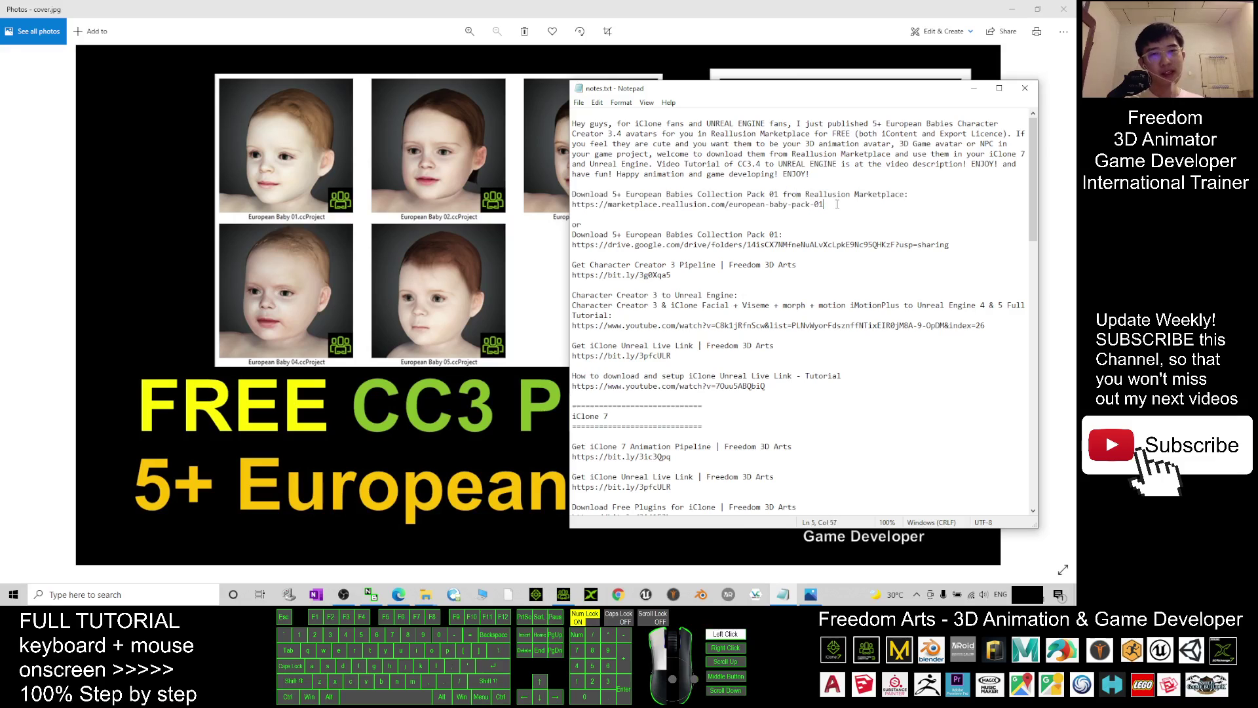
pyautogui.click(443, 337)
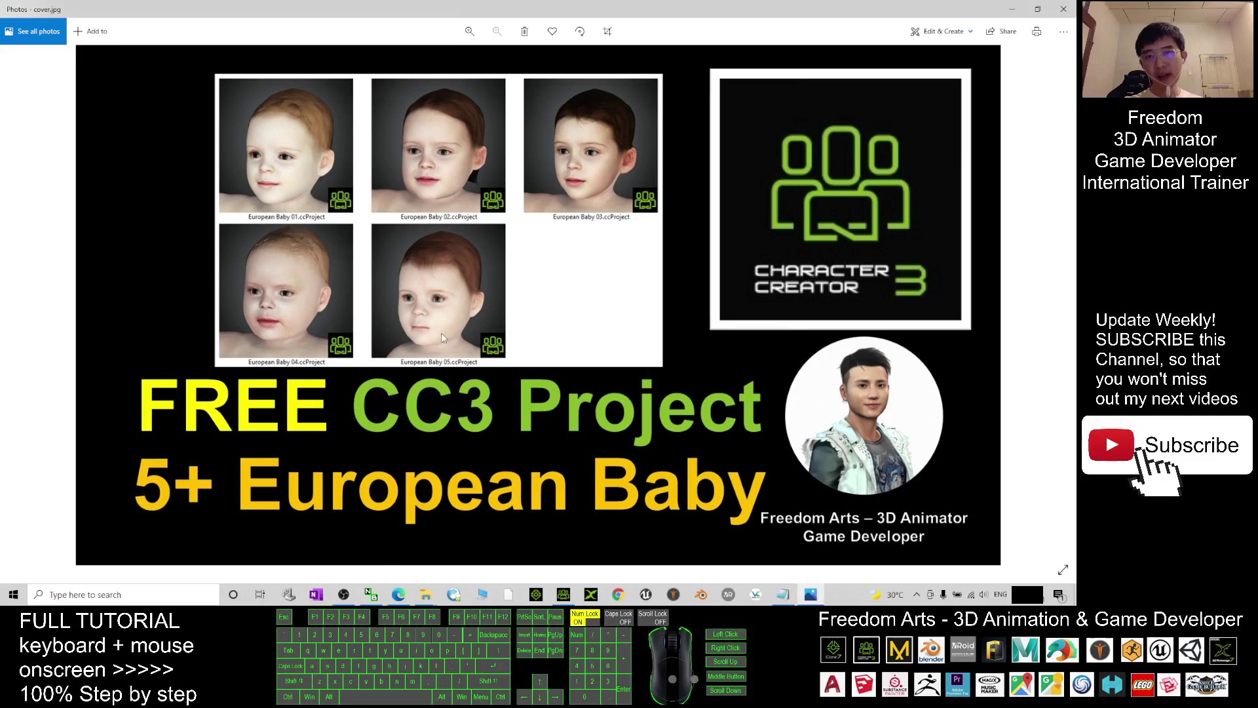
# - Switch to the browser's European Baby Pack 01 marketplace page and view its licence options and enlarged preview image
pyautogui.click(398, 594)
pyautogui.click(223, 7)
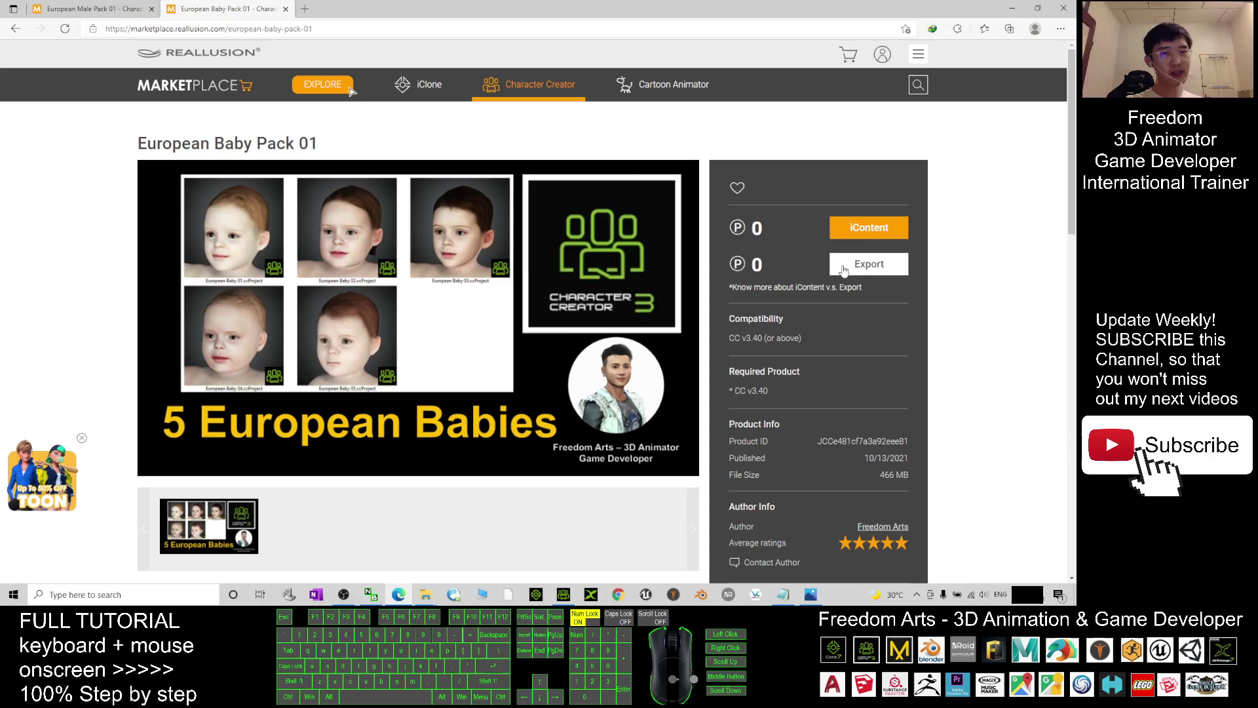
pyautogui.click(867, 265)
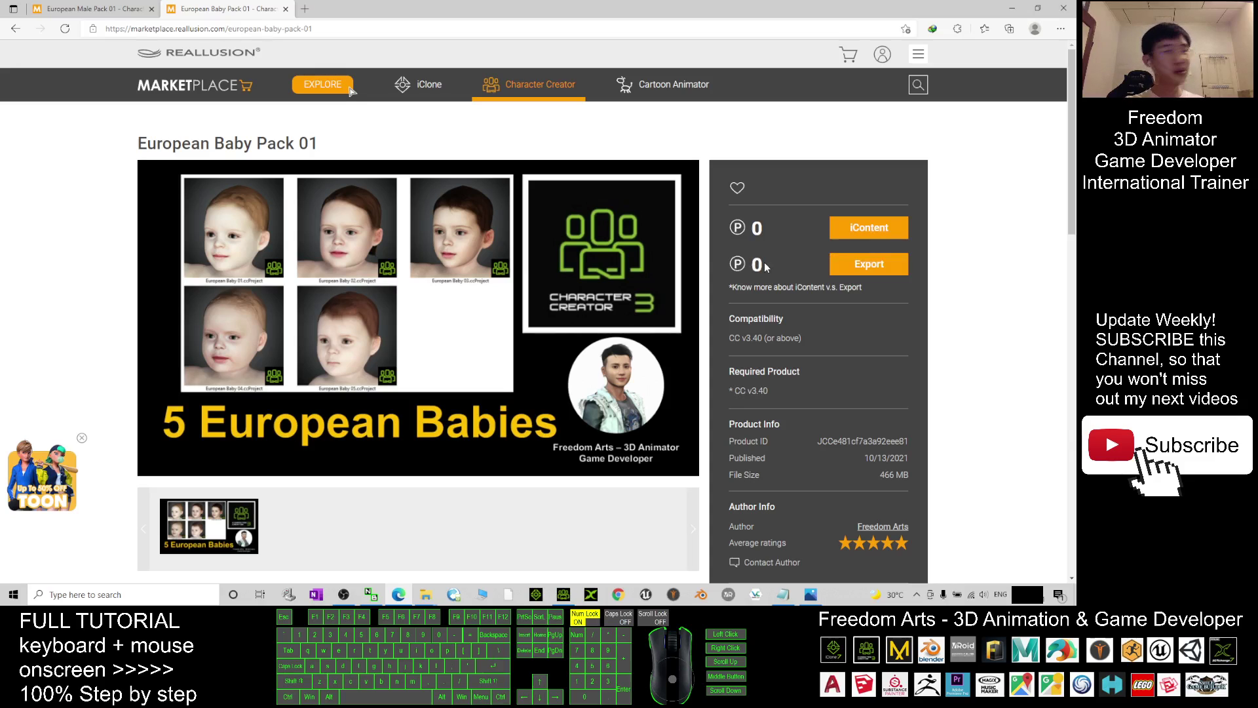
pyautogui.click(262, 442)
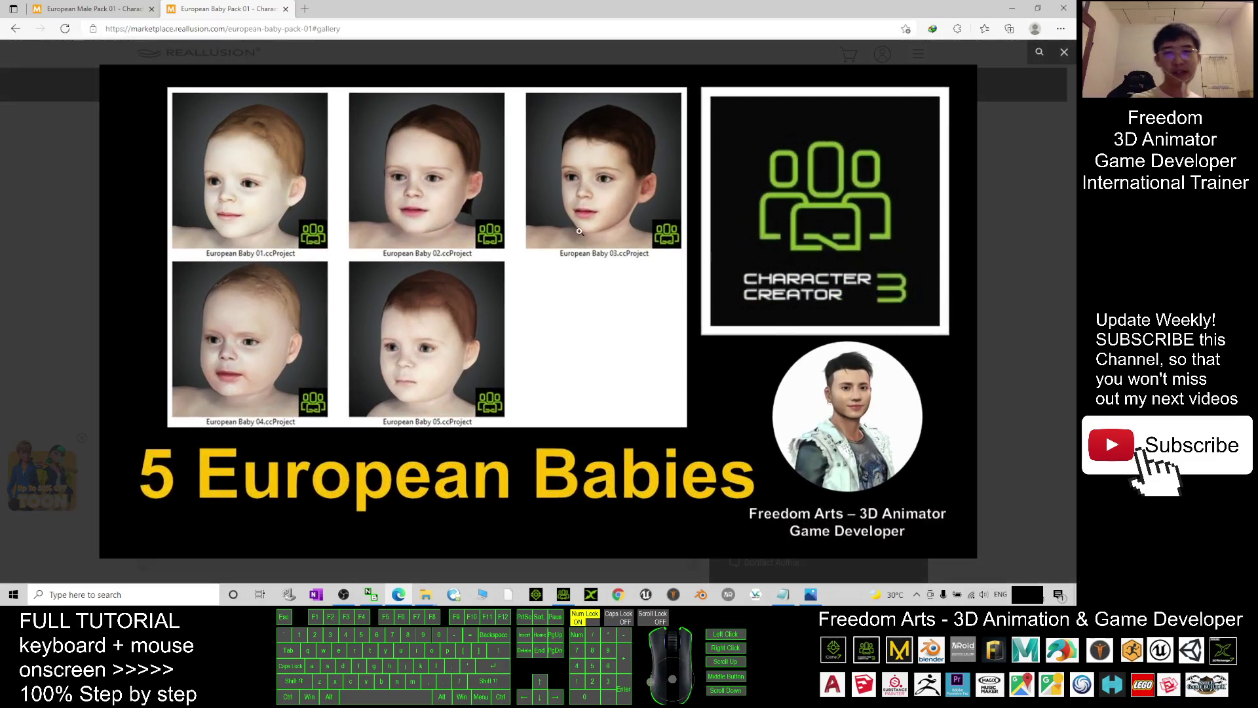
pyautogui.click(343, 241)
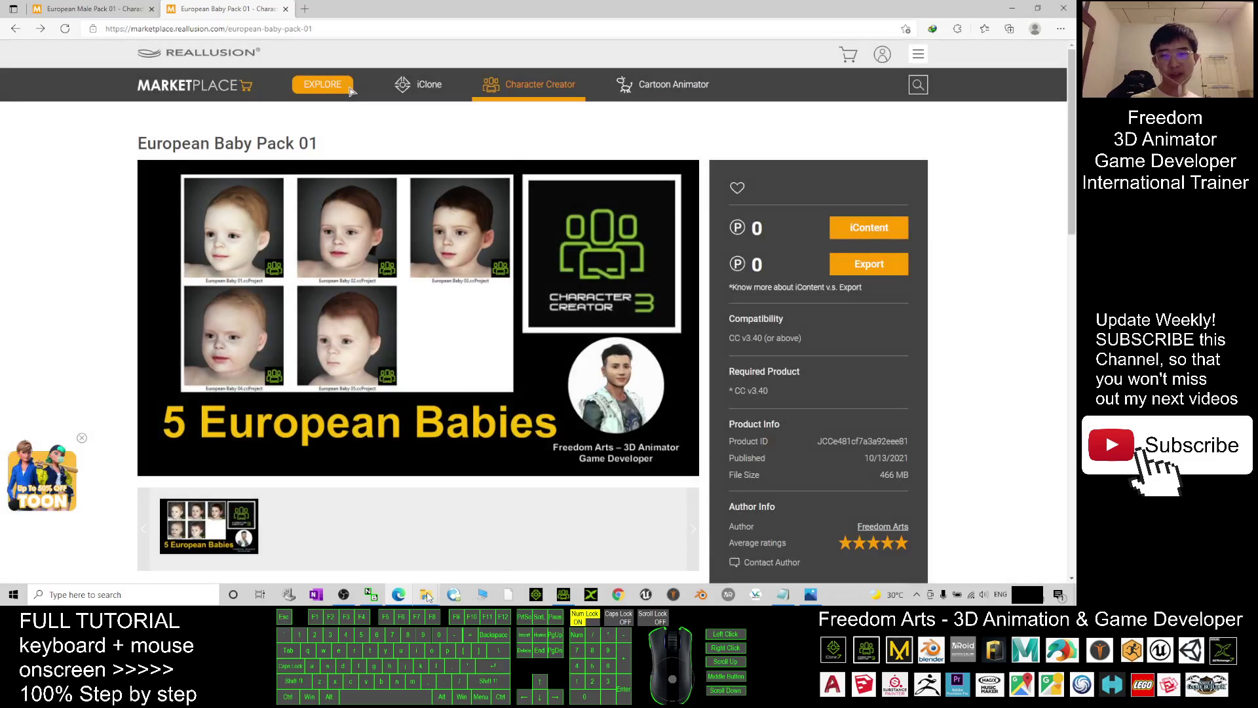
# - Show the European Baby Pack 01 project folder, minimize the other windows, and switch to Character Creator 3
pyautogui.moveTo(426, 595)
pyautogui.click(451, 558)
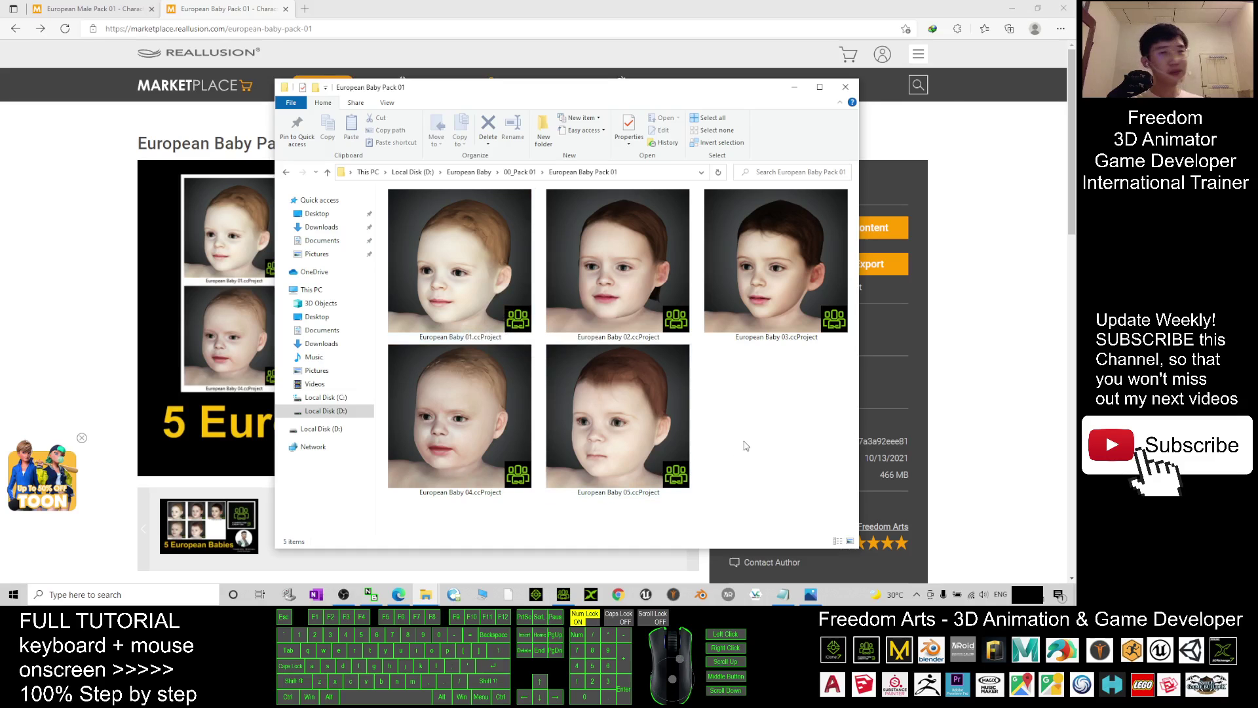
pyautogui.click(1011, 9)
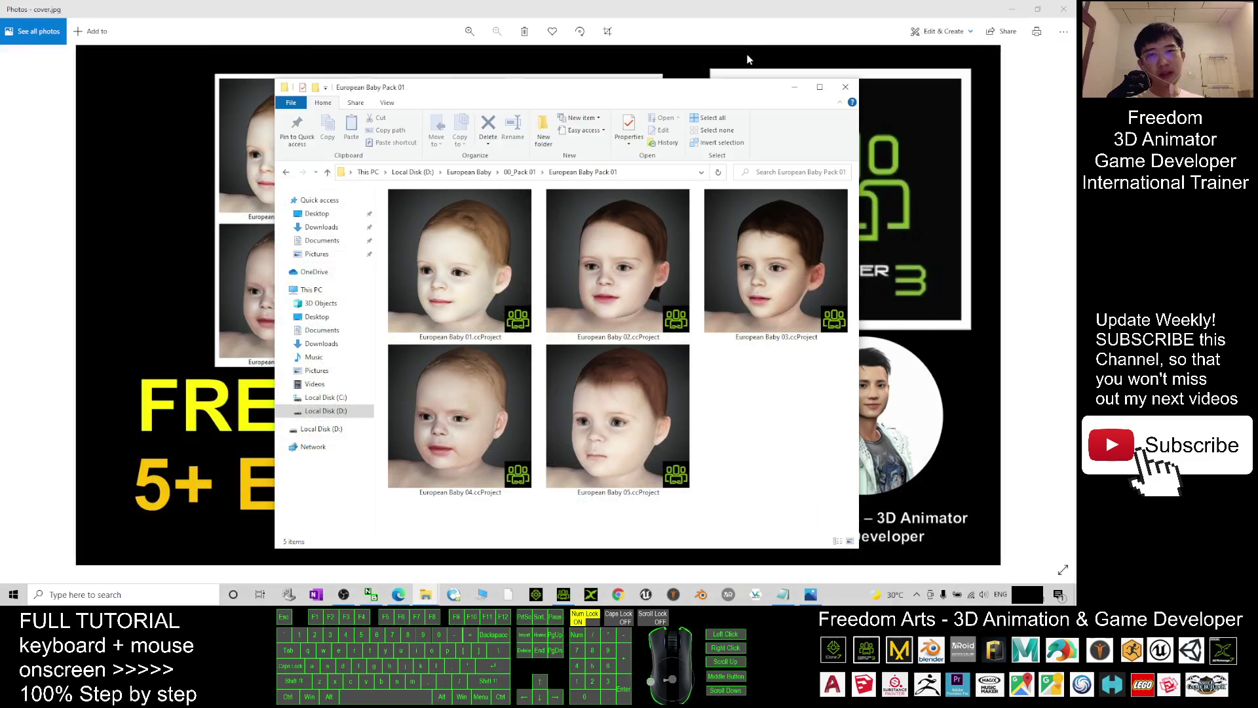
pyautogui.click(1011, 9)
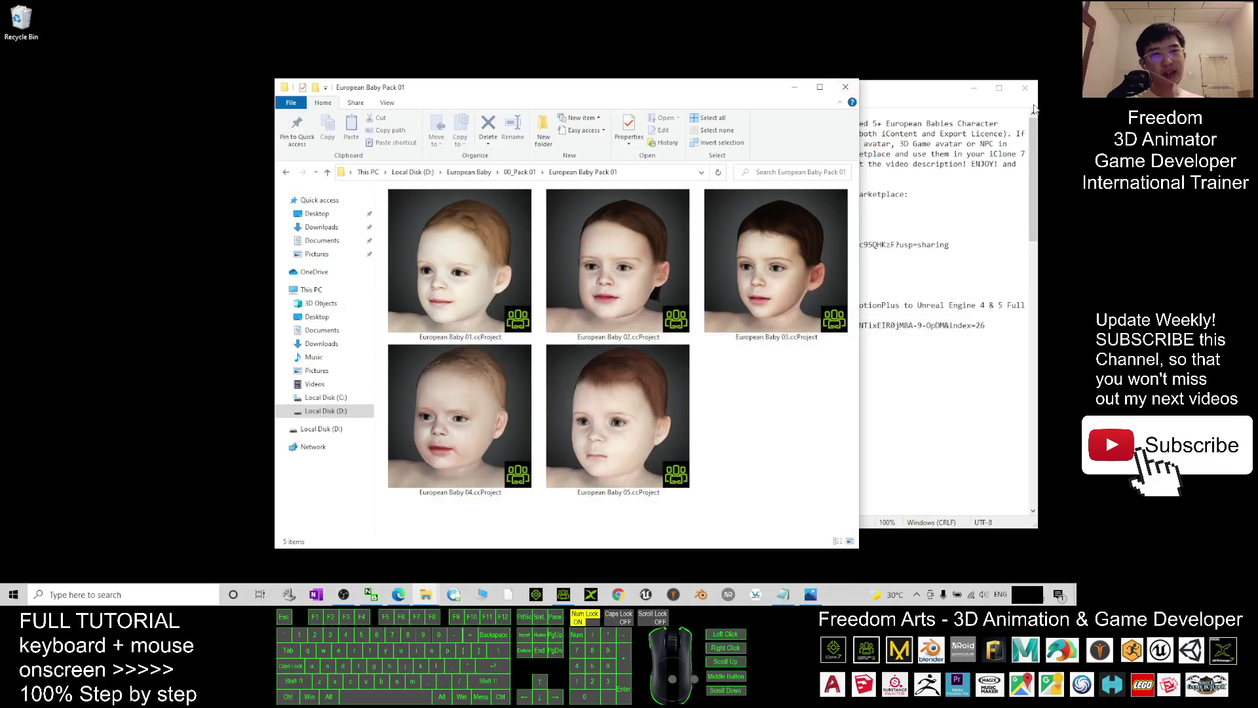
pyautogui.click(973, 87)
pyautogui.moveTo(563, 87); pyautogui.dragTo(707, 62)
pyautogui.click(562, 595)
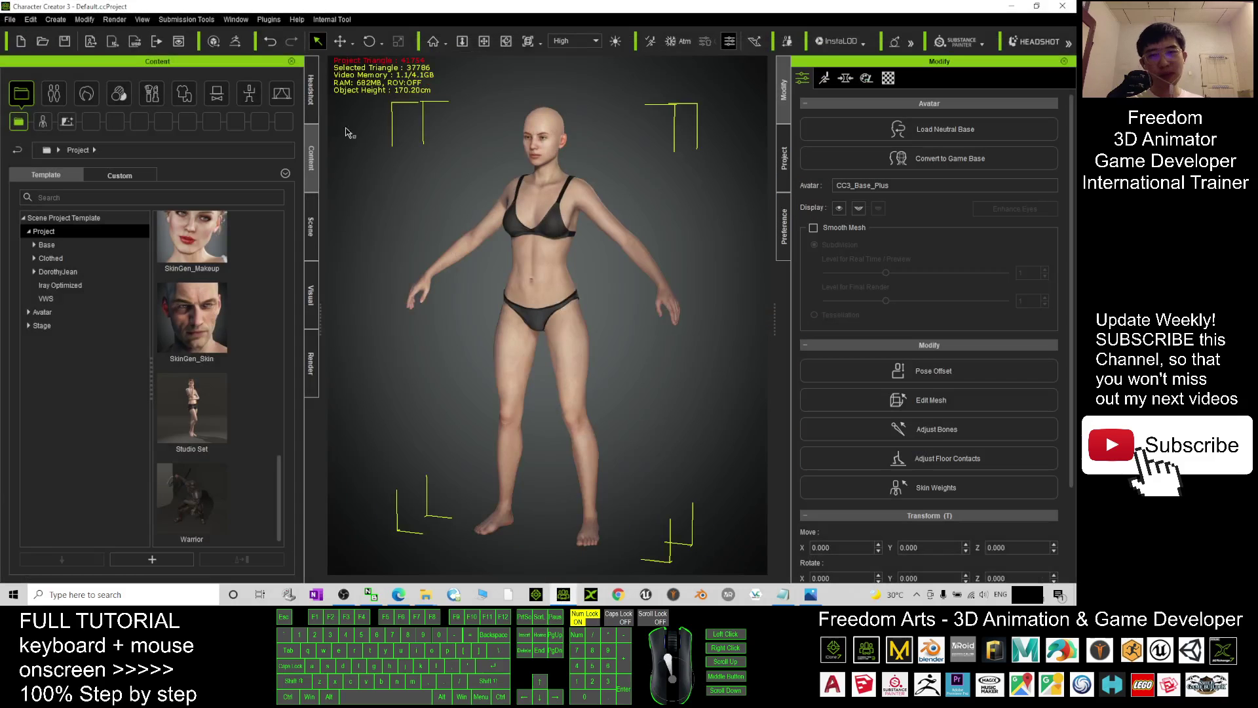
# - Load European Baby 01.ccProject from the European Baby Pack 01 folder into the scene with the Replace All option
pyautogui.click(782, 594)
pyautogui.click(974, 88)
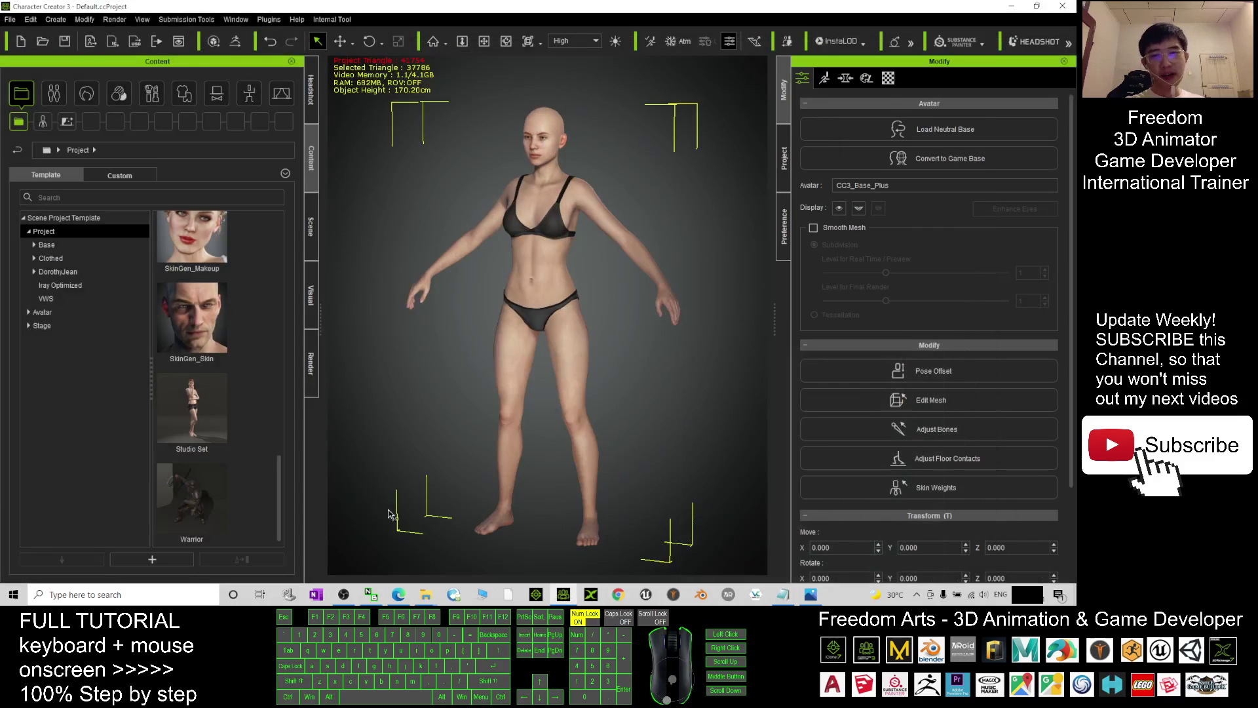
pyautogui.moveTo(430, 593)
pyautogui.click(457, 543)
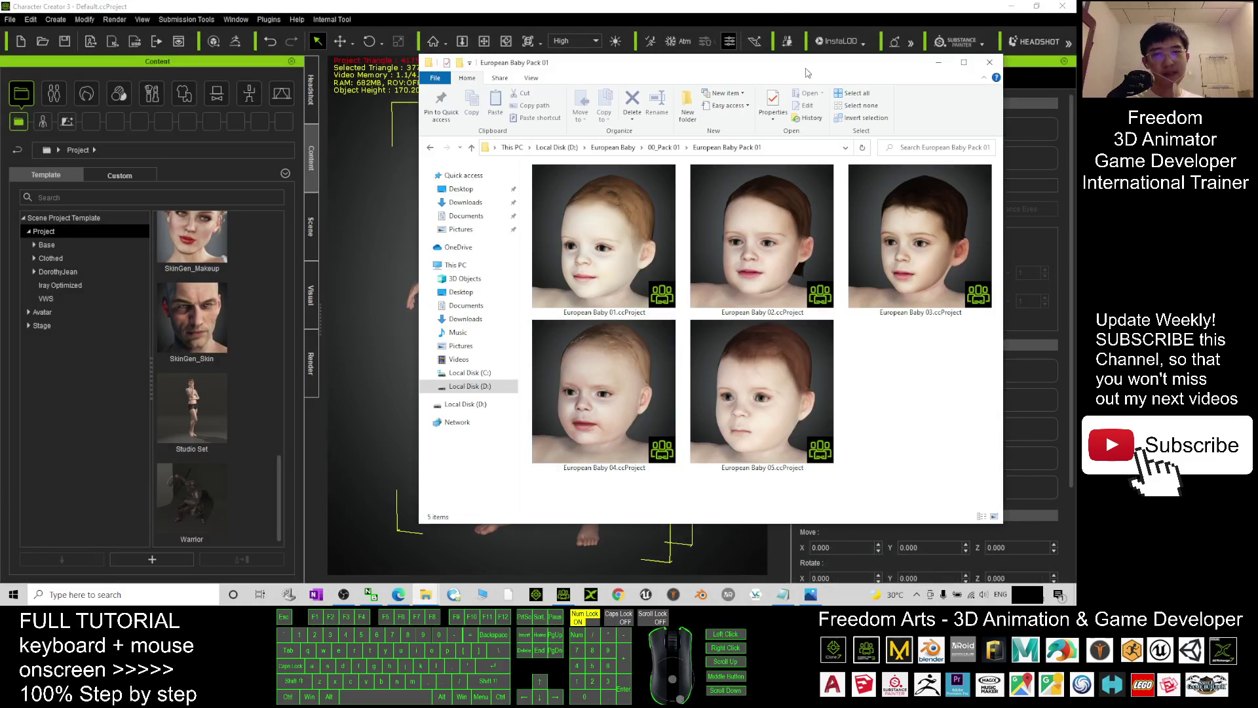
pyautogui.moveTo(819, 66); pyautogui.dragTo(231, 103)
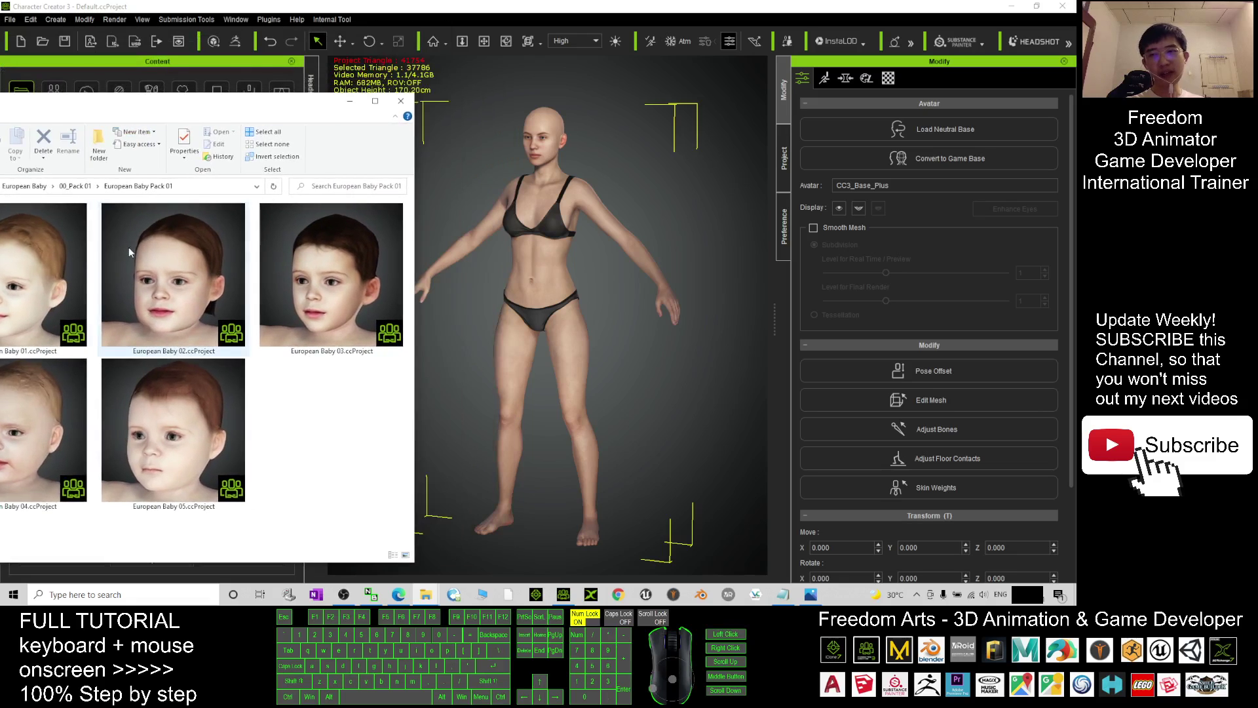
pyautogui.moveTo(37, 262); pyautogui.dragTo(561, 283)
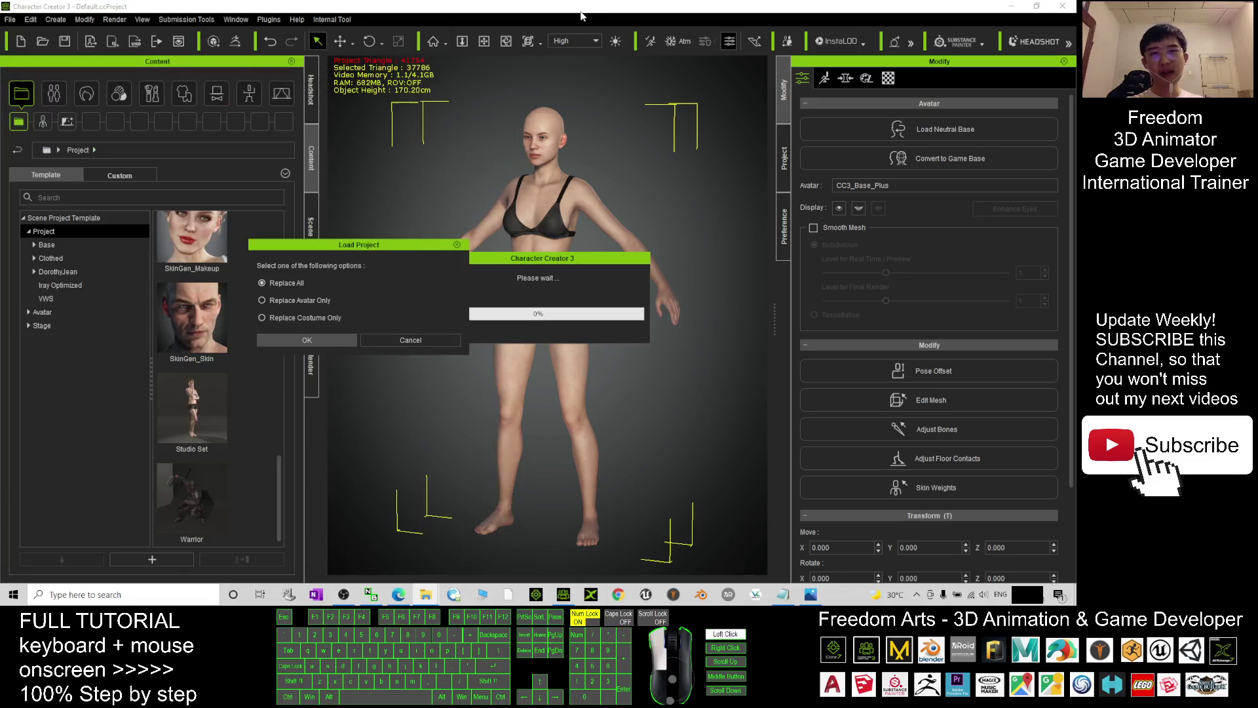
pyautogui.click(303, 340)
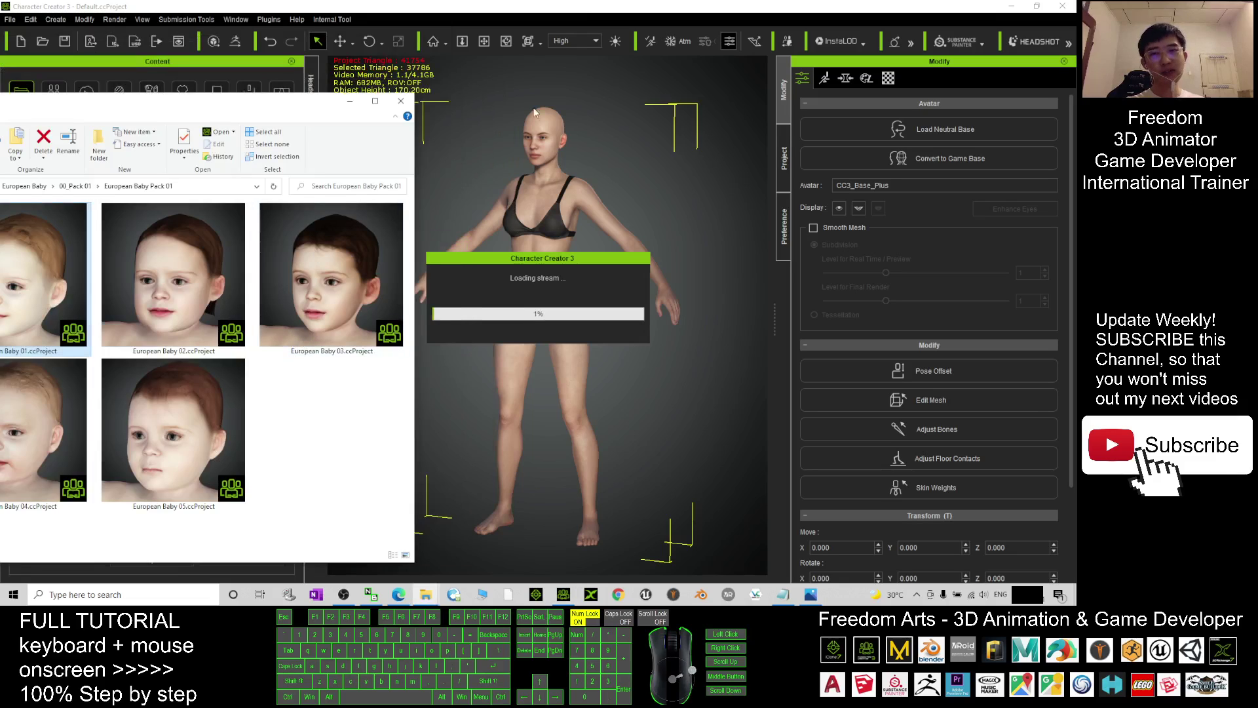
pyautogui.click(569, 21)
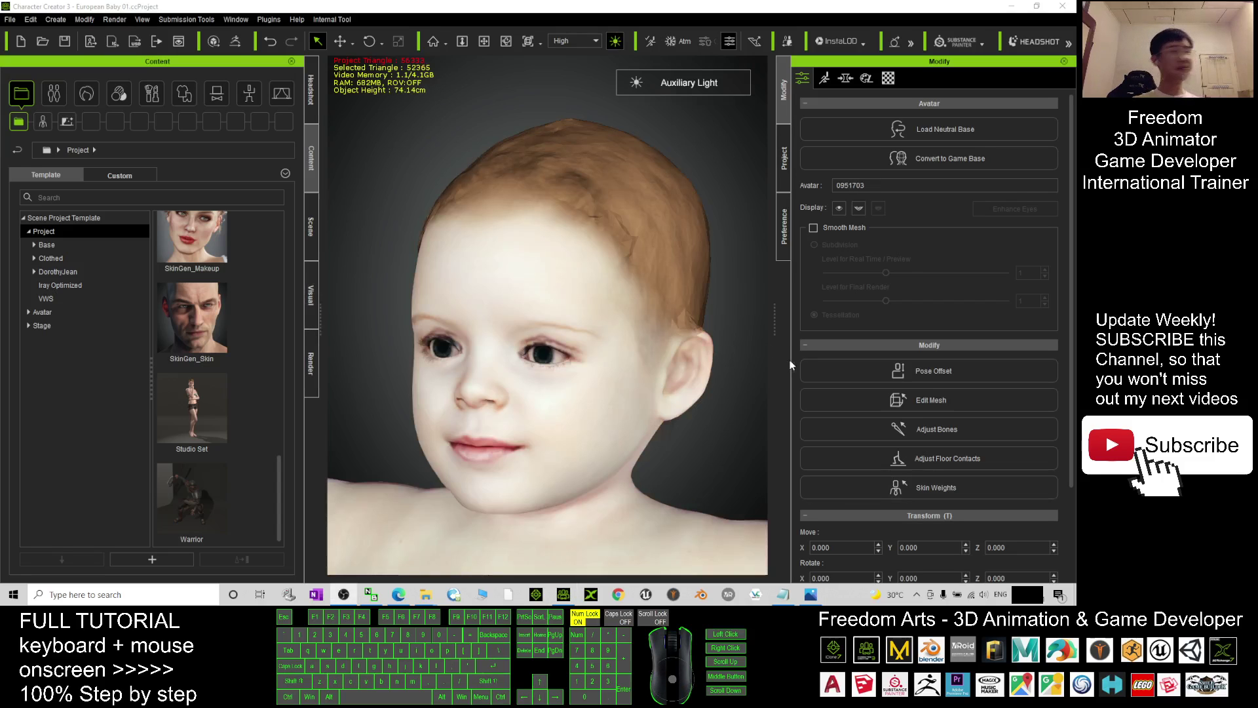
# - Examine the loaded baby avatar from its face and torso out to the full body
pyautogui.scroll(-2, 852, 367)
pyautogui.scroll(2, 889, 356)
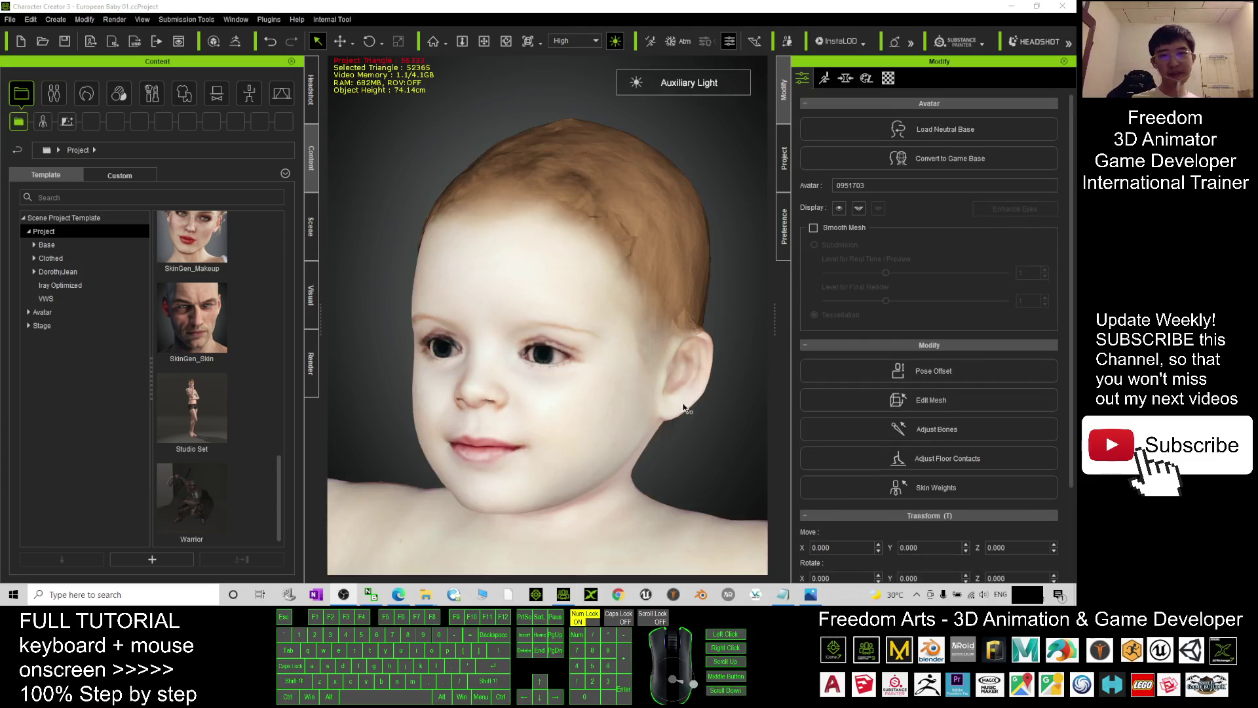
pyautogui.scroll(5, 685, 408)
pyautogui.scroll(-7, 699, 413)
pyautogui.scroll(-5, 630, 397)
pyautogui.press('x')
pyautogui.press('c')
pyautogui.moveTo(635, 450); pyautogui.dragTo(525, 397)
pyautogui.scroll(5, 523, 398)
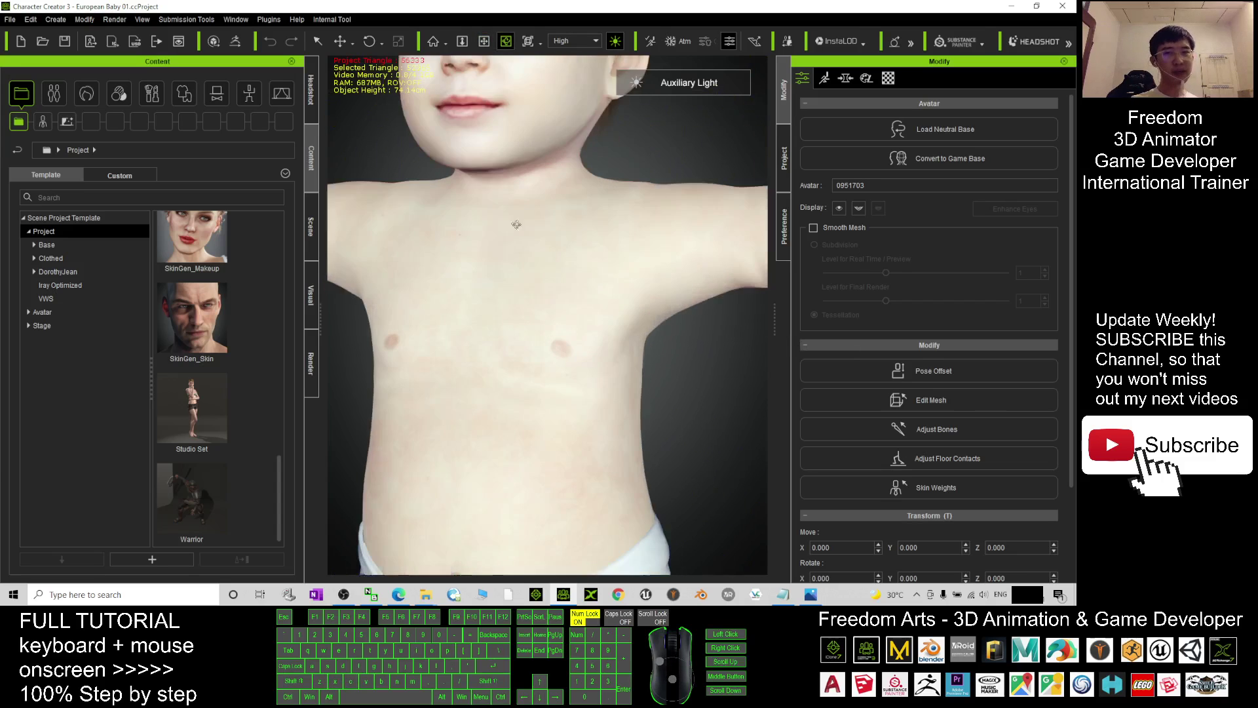
pyautogui.press('x')
pyautogui.moveTo(517, 224); pyautogui.dragTo(725, 356)
pyautogui.press('c')
pyautogui.scroll(-3, 627, 459)
pyautogui.scroll(-3, 626, 458)
pyautogui.press('x')
pyautogui.press('c')
pyautogui.moveTo(542, 377)
pyautogui.mouseDown()
pyautogui.moveTo(623, 379)
pyautogui.moveTo(525, 381)
pyautogui.mouseUp()
pyautogui.press('x')
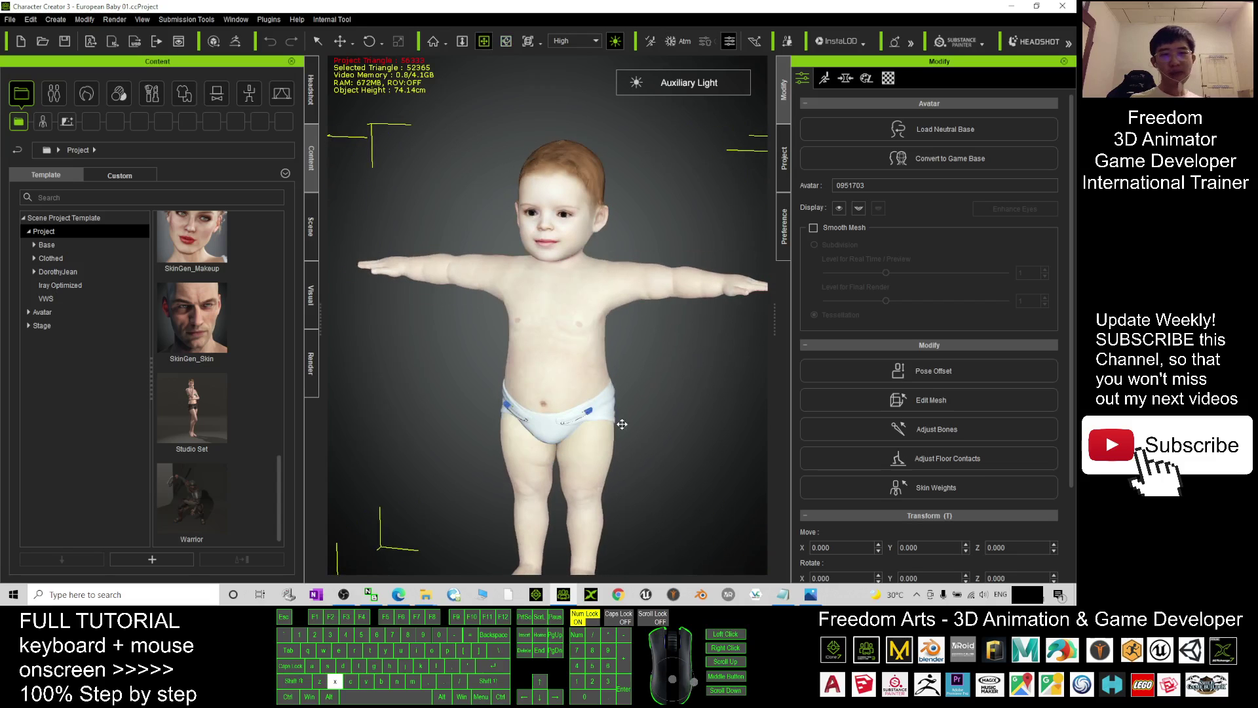
# - Open notes.txt and highlight the YouTube link of the Character Creator 3 to Unreal Engine full tutorial
pyautogui.click(782, 595)
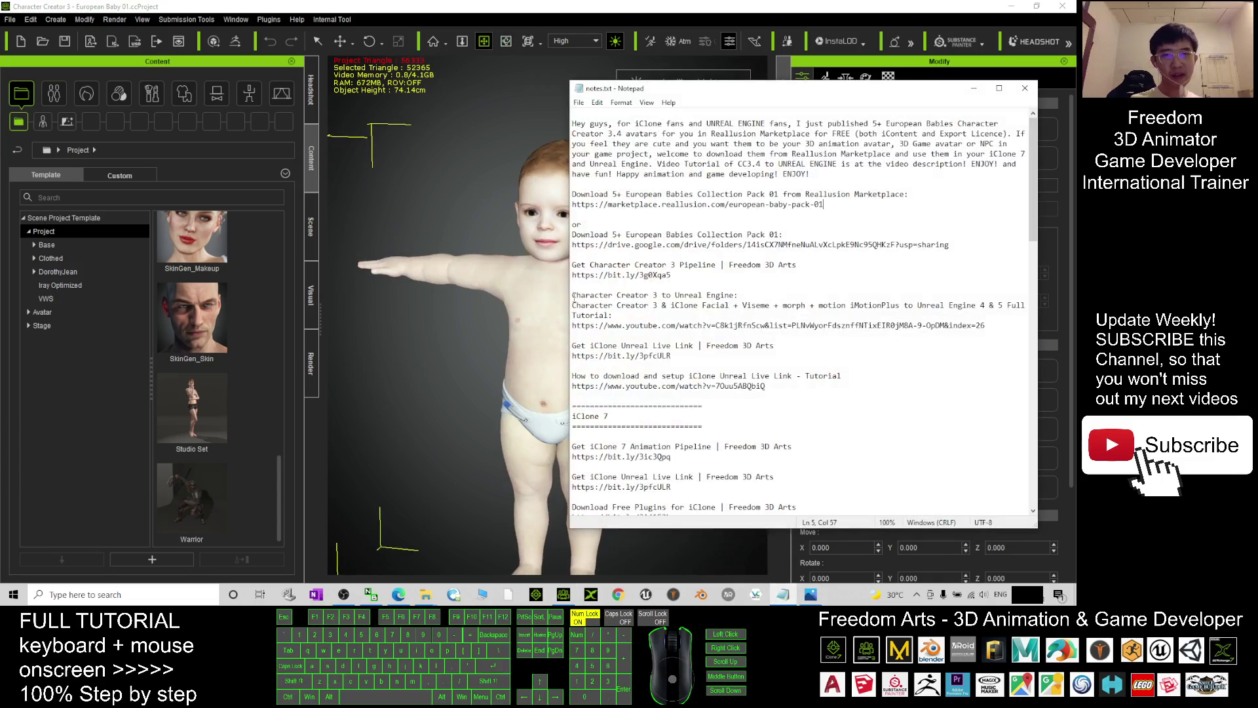
pyautogui.moveTo(574, 296); pyautogui.dragTo(662, 296)
pyautogui.click(715, 295)
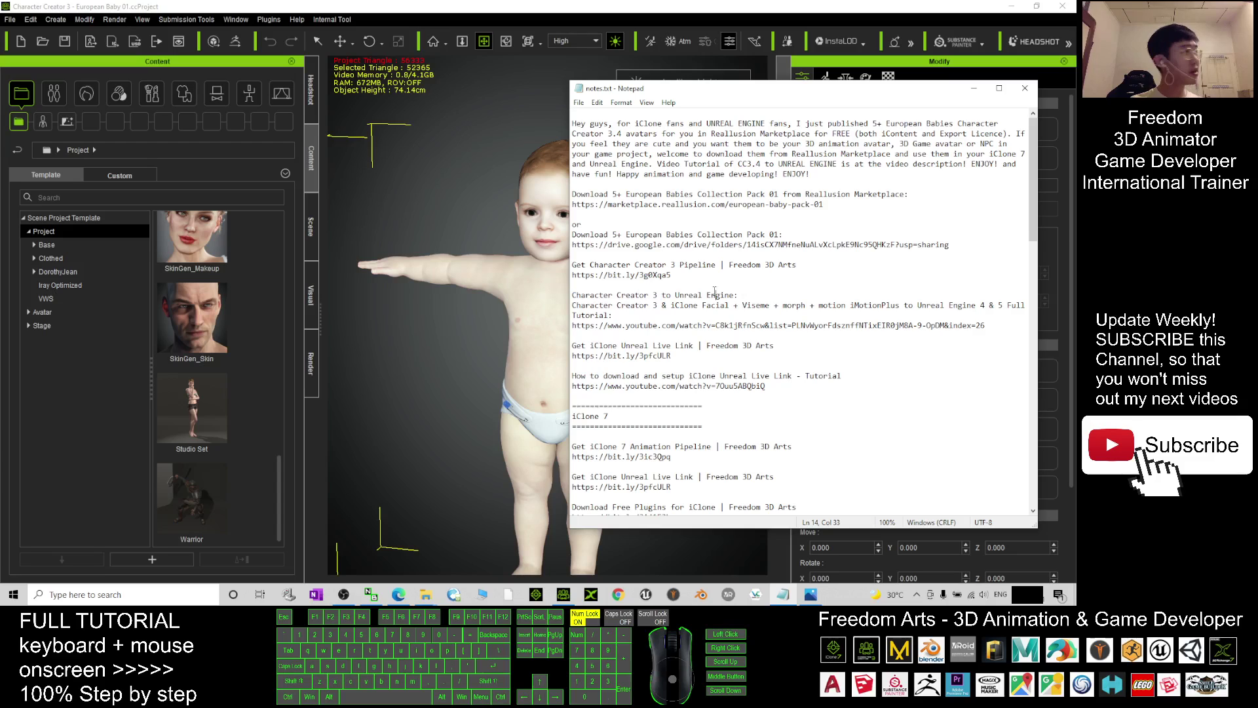
pyautogui.click(574, 326)
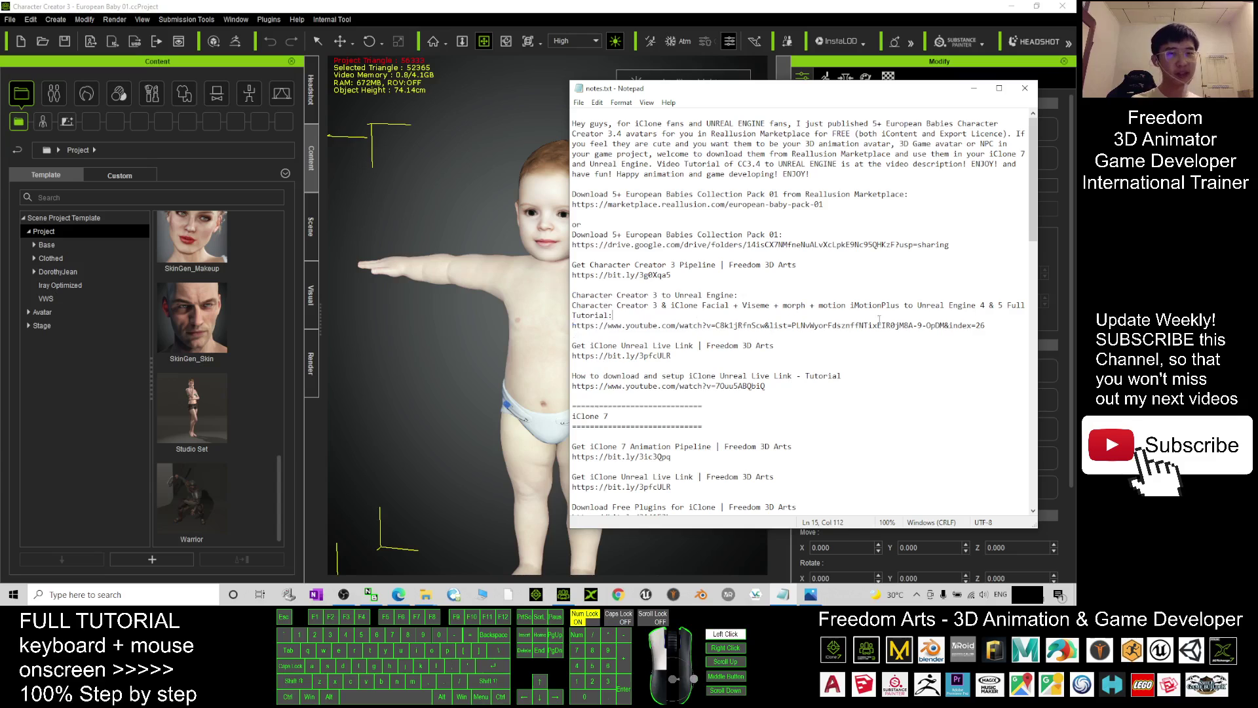
pyautogui.moveTo(879, 319); pyautogui.dragTo(994, 333)
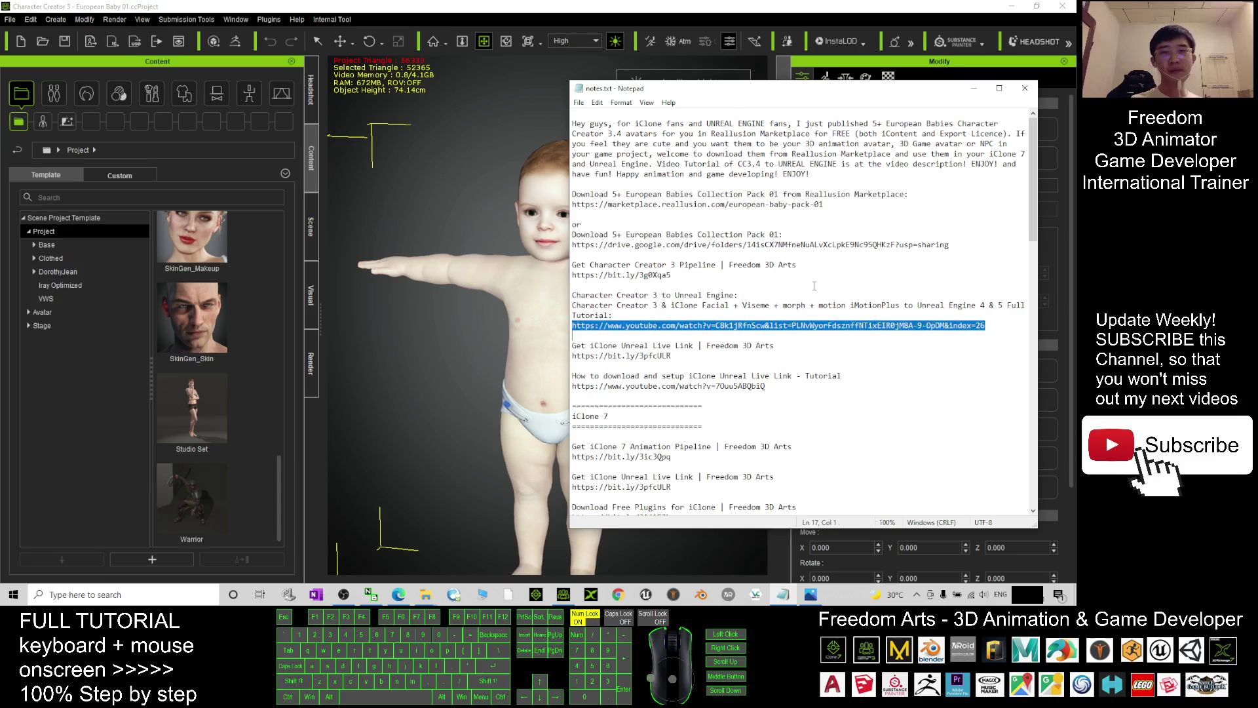
pyautogui.moveTo(740, 90); pyautogui.dragTo(803, 95)
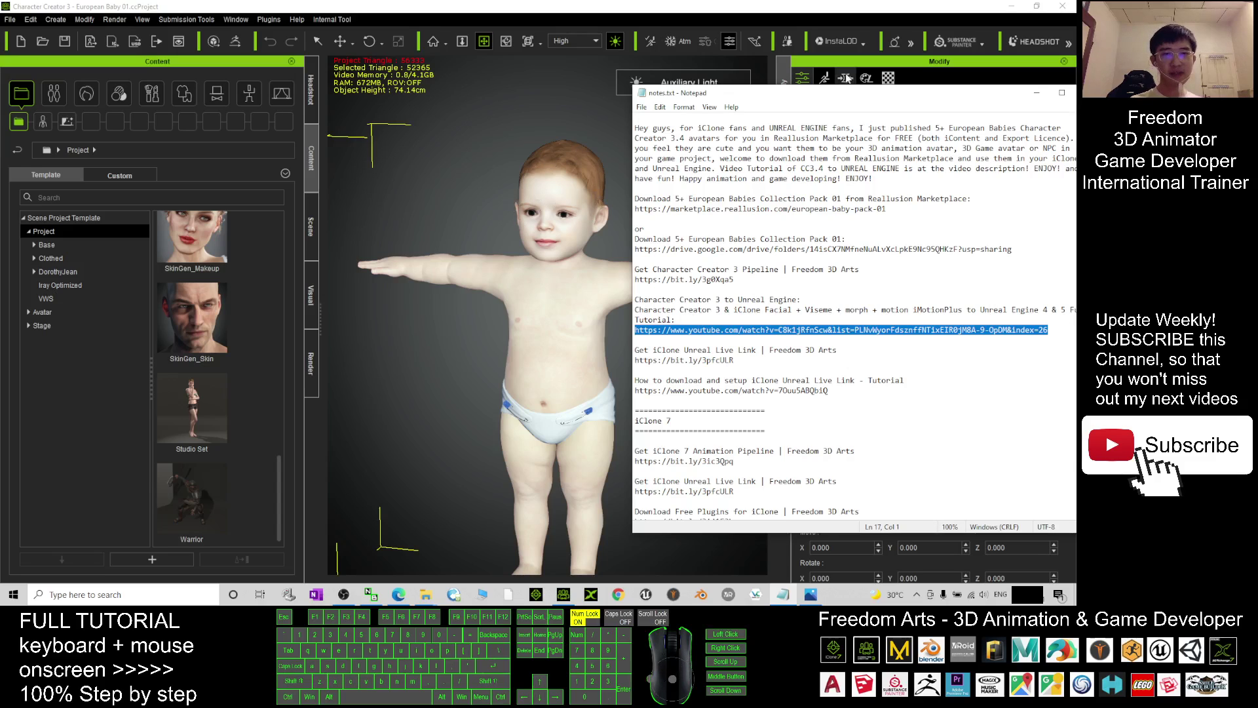
pyautogui.moveTo(842, 93); pyautogui.dragTo(715, 117)
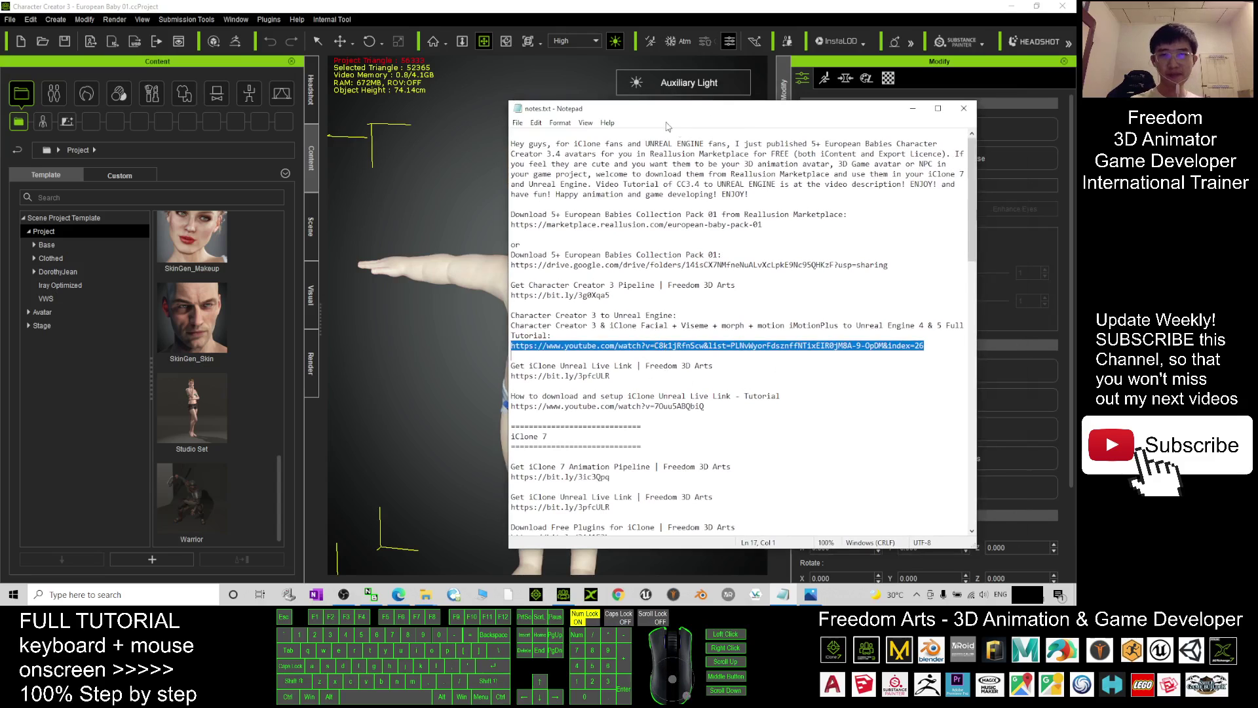
pyautogui.moveTo(698, 110); pyautogui.dragTo(793, 118)
# - Return to Character Creator 3 and inspect the baby's whole body and diaper from slightly different angles
pyautogui.click(624, 6)
pyautogui.scroll(-3, 593, 354)
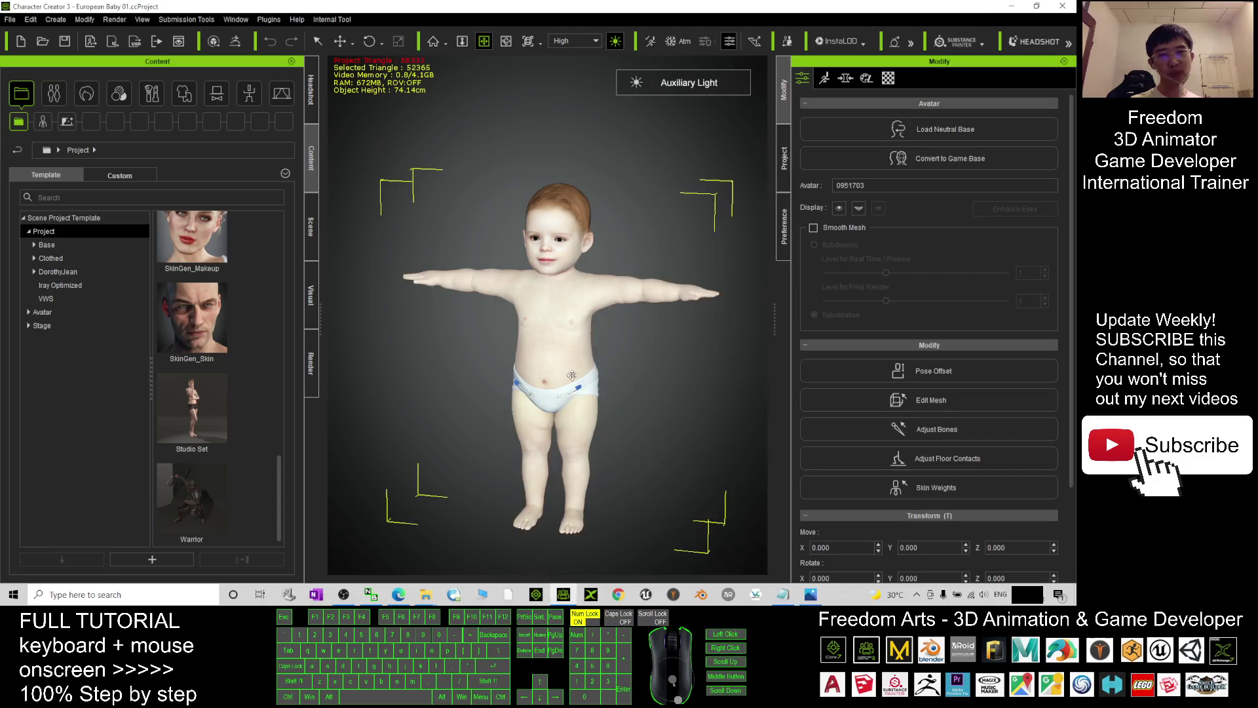
pyautogui.press('c')
pyautogui.moveTo(593, 353); pyautogui.dragTo(603, 282)
pyautogui.scroll(5, 593, 282)
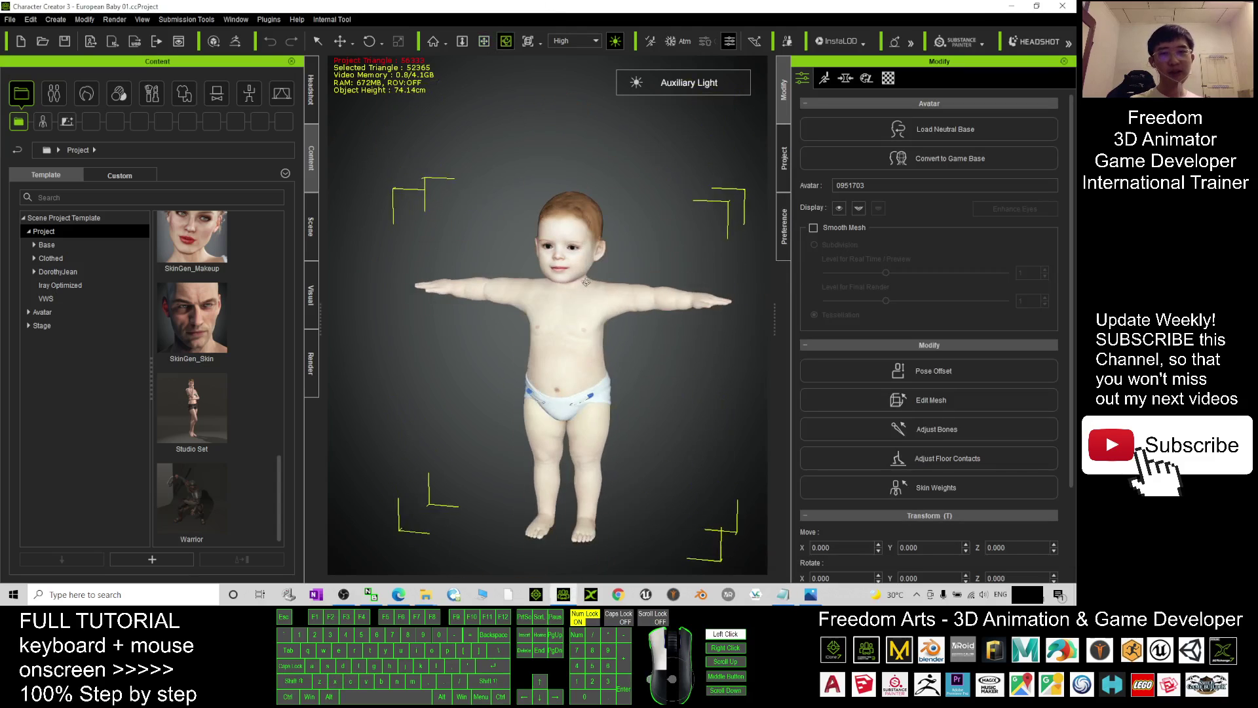
pyautogui.scroll(-3, 586, 282)
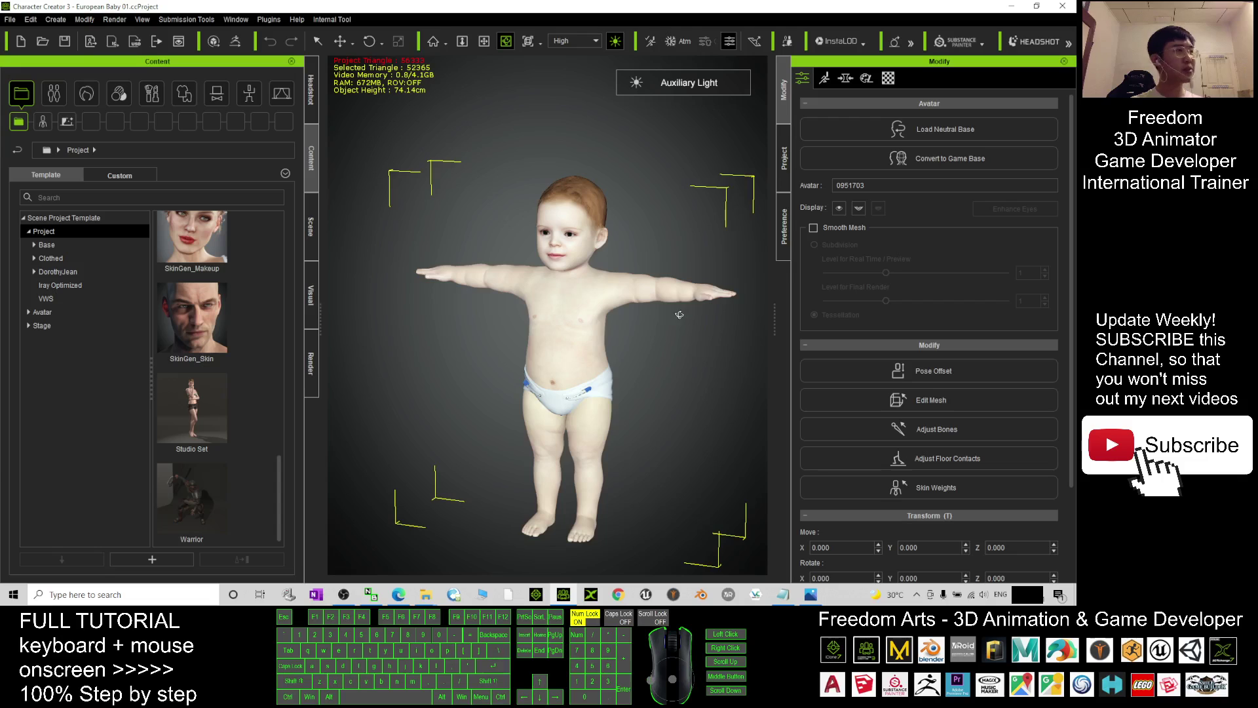
pyautogui.scroll(2, 675, 316)
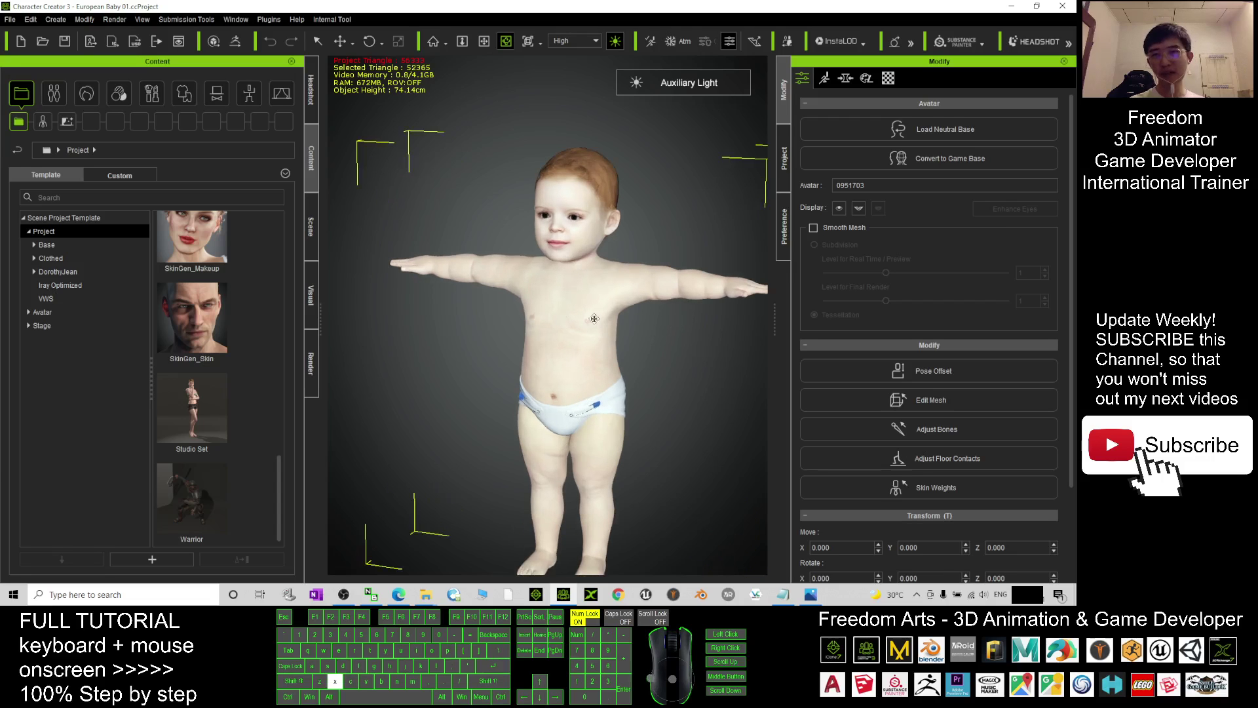
pyautogui.moveTo(674, 327); pyautogui.dragTo(580, 298)
pyautogui.scroll(3, 580, 298)
# - Browse the Shoes and Coats cloth templates for clothing to put on the baby avatar
pyautogui.click(186, 93)
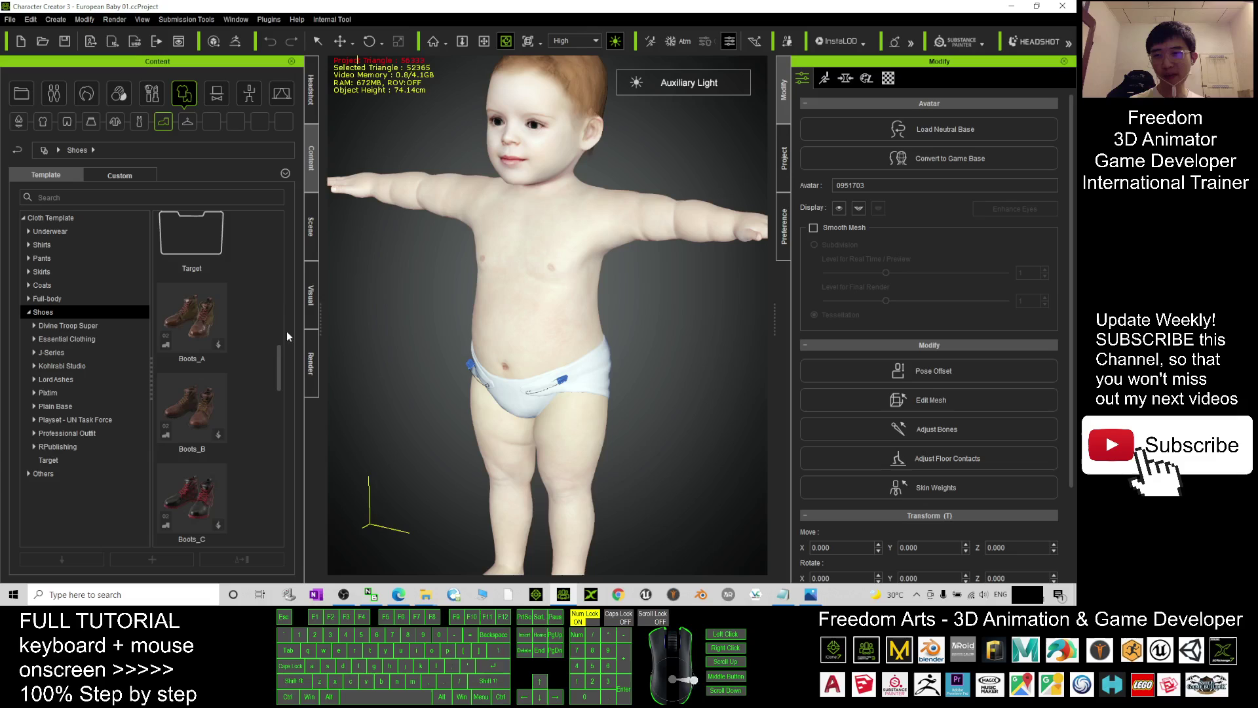
pyautogui.moveTo(278, 344); pyautogui.dragTo(285, 400)
pyautogui.scroll(-2, 262, 400)
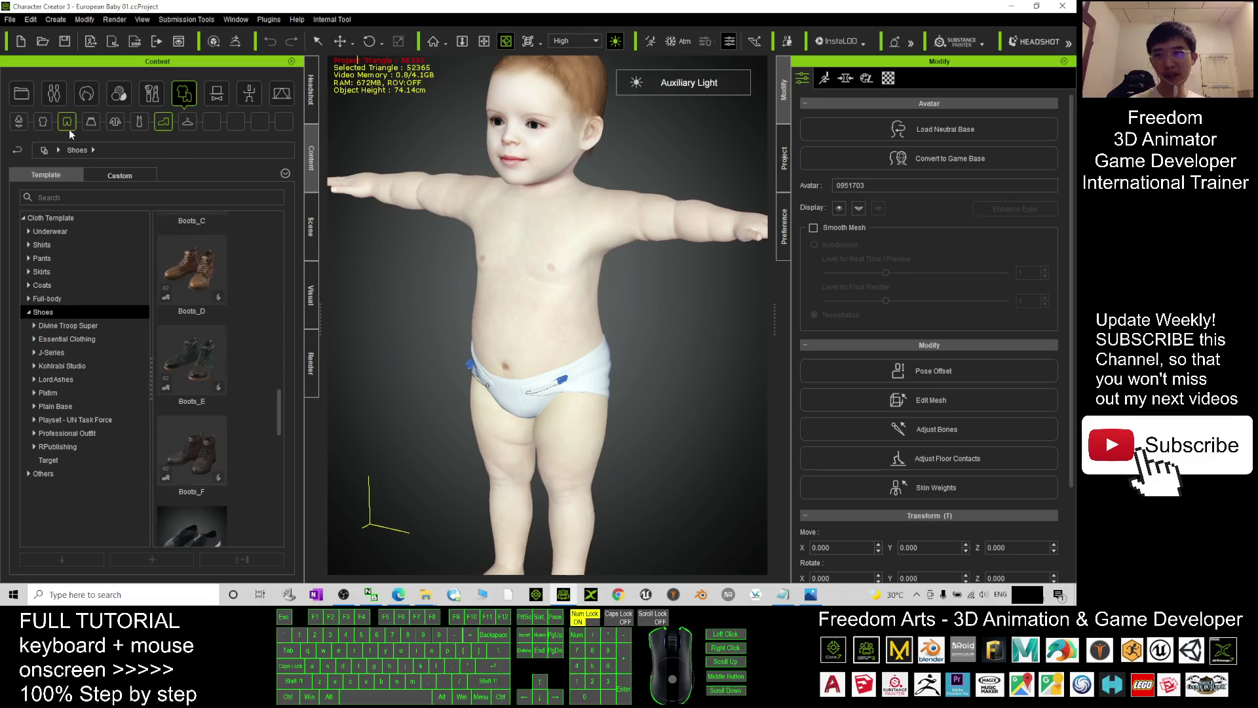
pyautogui.click(116, 121)
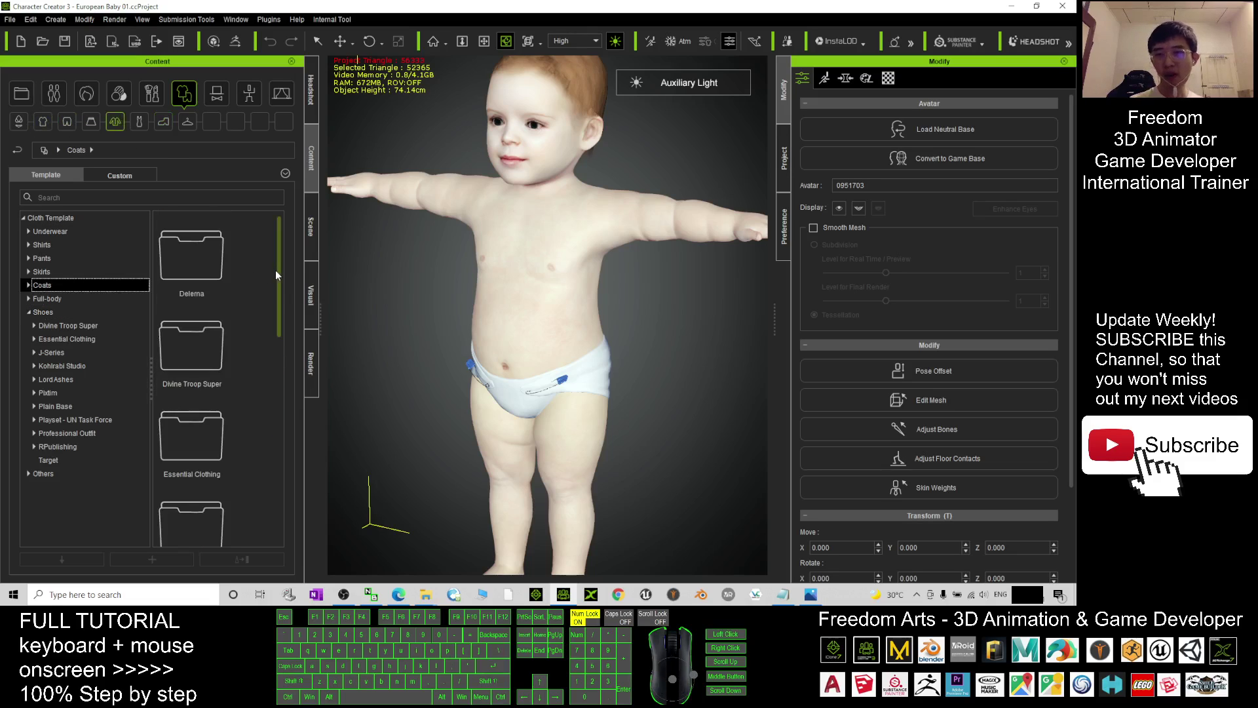
pyautogui.moveTo(275, 270); pyautogui.dragTo(306, 497)
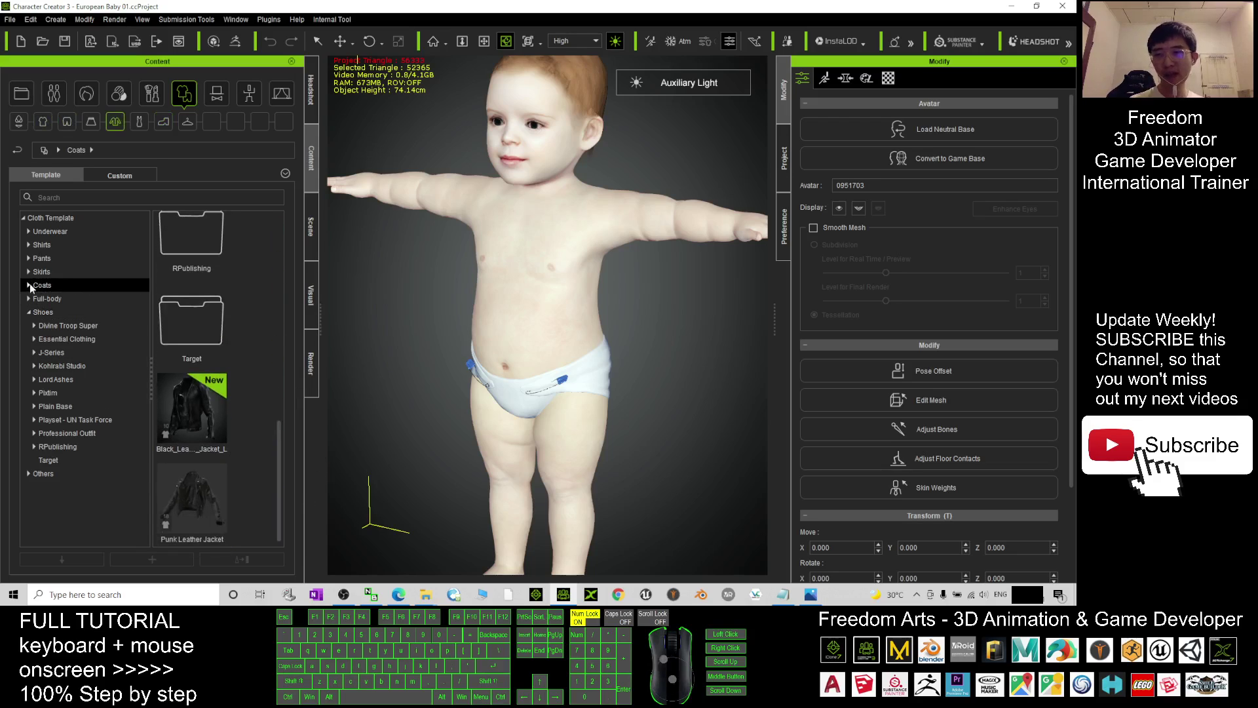
# - Dress the baby avatar in the Tank Top from the Shirts cloth templates
pyautogui.click(66, 121)
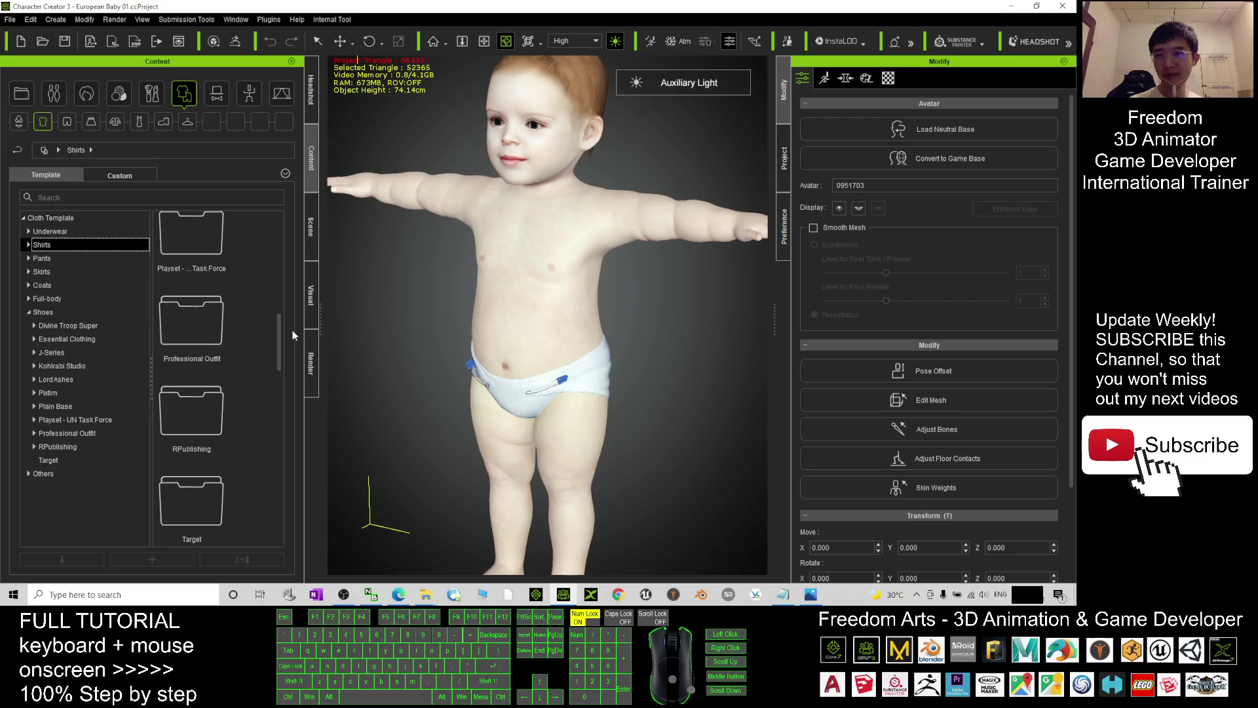
pyautogui.moveTo(280, 338); pyautogui.dragTo(283, 506)
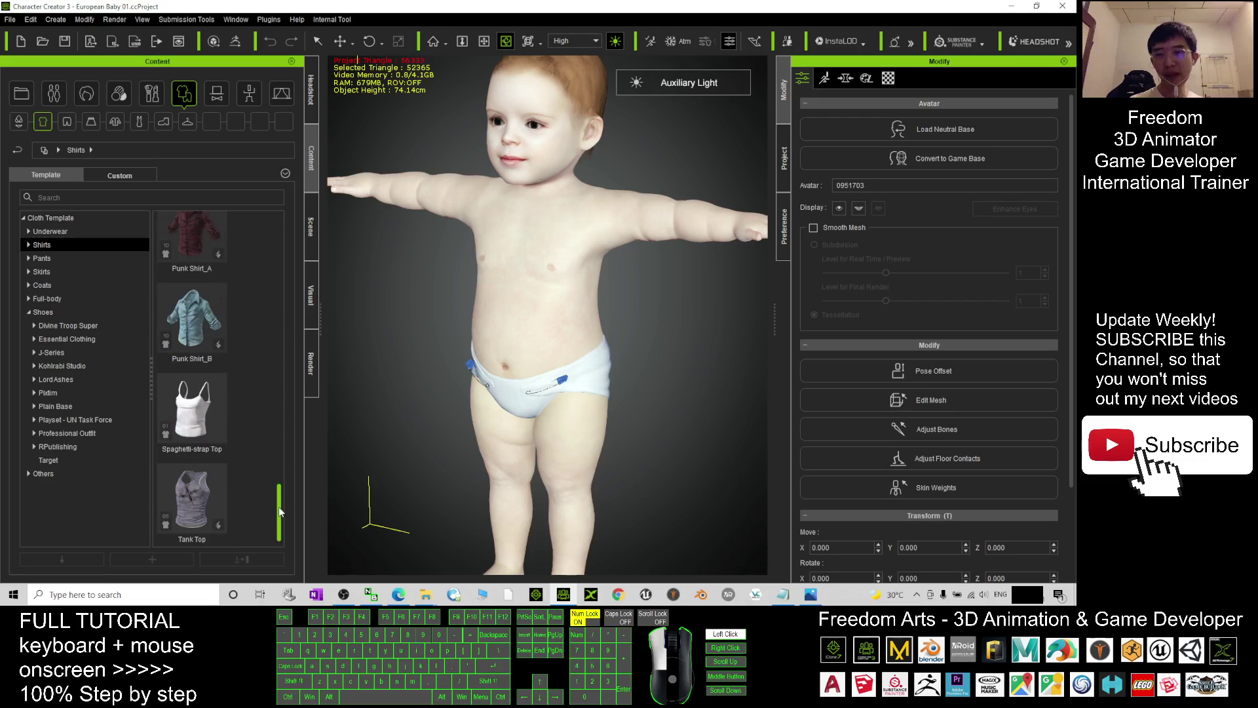
pyautogui.doubleClick(184, 485)
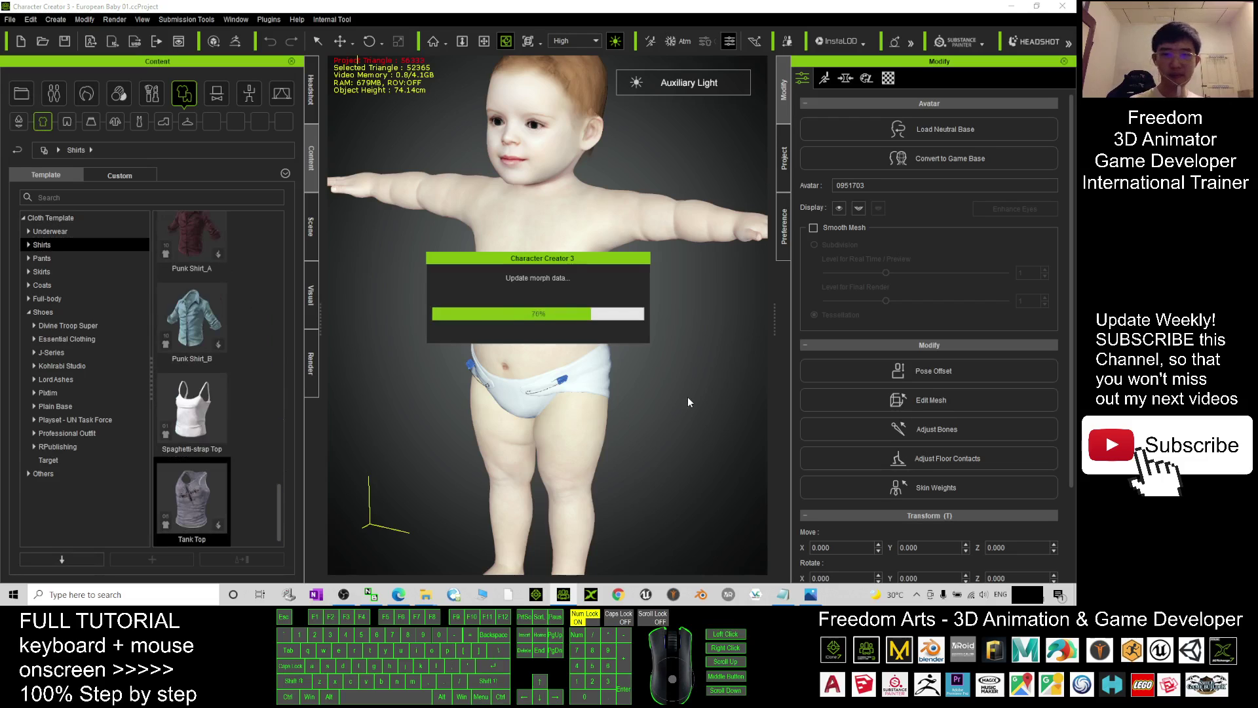
# - Examine the tank top's fit on the baby from several angles, both close up and with the full body in view
pyautogui.press('c')
pyautogui.moveTo(674, 398); pyautogui.dragTo(312, 325)
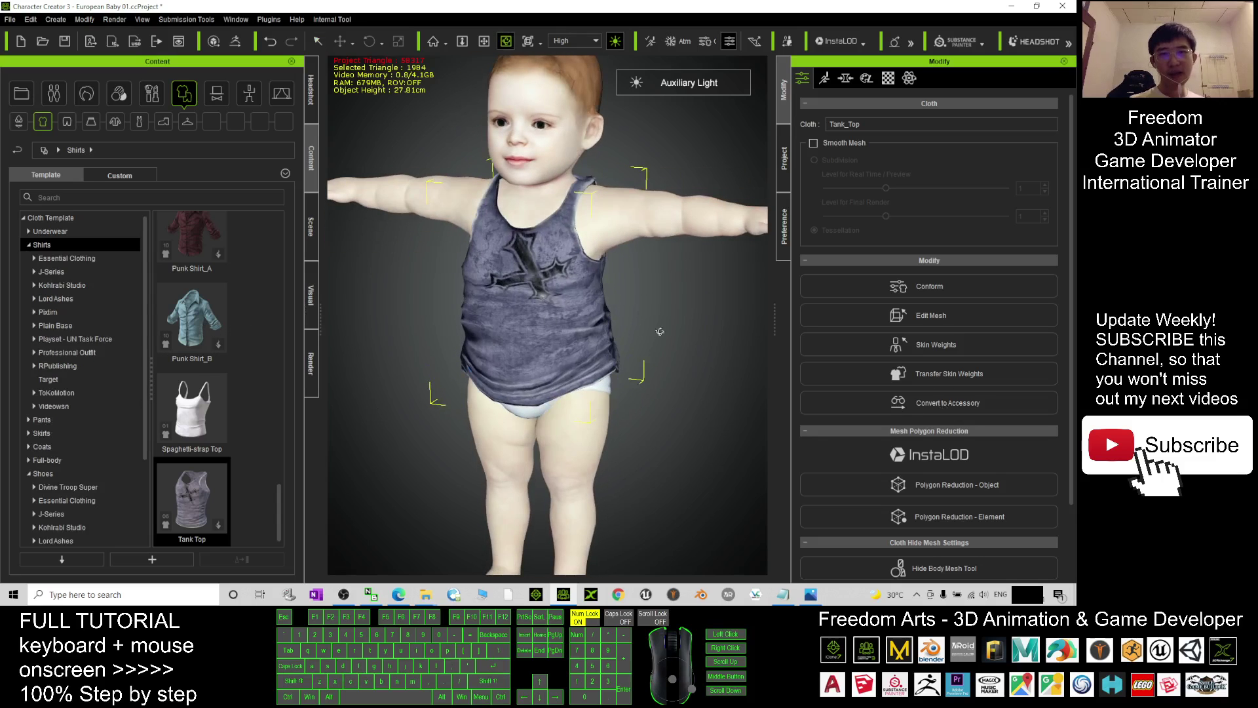
pyautogui.moveTo(660, 331); pyautogui.dragTo(705, 326)
pyautogui.scroll(-5, 705, 326)
pyautogui.moveTo(554, 351)
pyautogui.mouseDown()
pyautogui.moveTo(536, 351)
pyautogui.moveTo(679, 351)
pyautogui.moveTo(542, 349)
pyautogui.mouseUp()
pyautogui.press('c')
pyautogui.scroll(3, 542, 196)
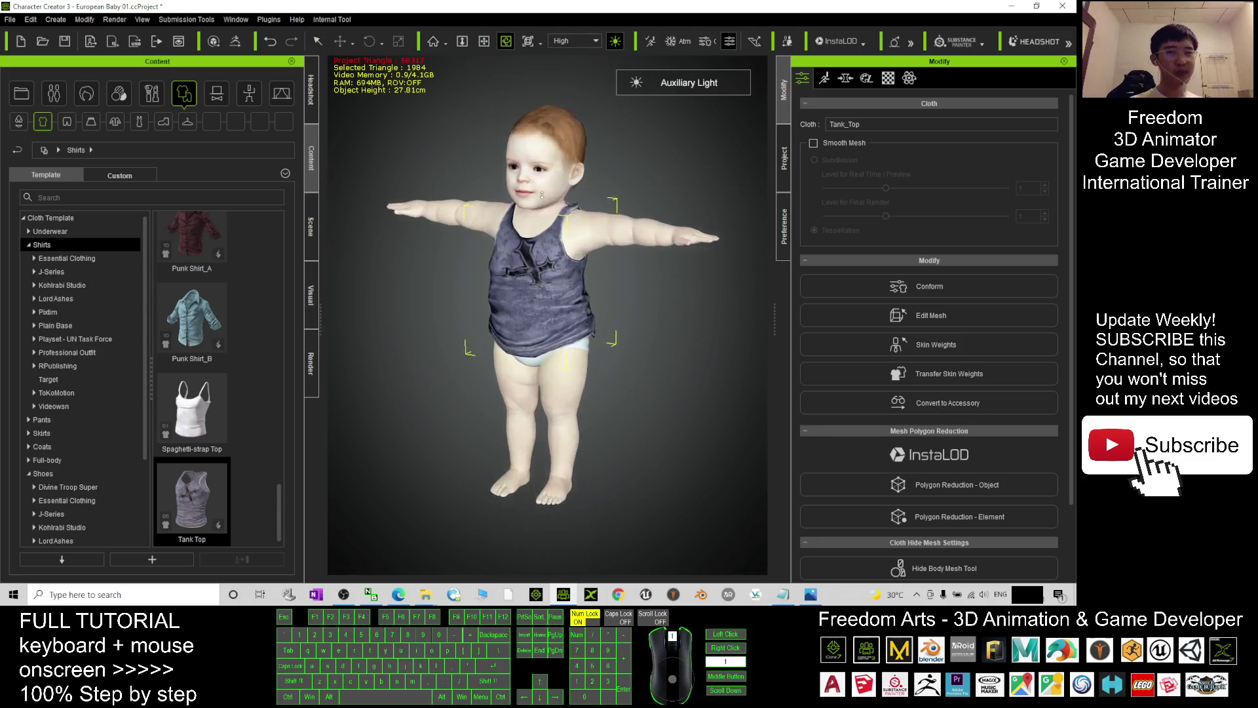
pyautogui.scroll(3, 542, 195)
pyautogui.press('x')
pyautogui.moveTo(544, 203)
pyautogui.mouseDown()
pyautogui.moveTo(530, 312)
pyautogui.moveTo(556, 217)
pyautogui.mouseUp()
pyautogui.scroll(-3, 556, 216)
pyautogui.press('c')
pyautogui.moveTo(518, 373)
pyautogui.mouseDown()
pyautogui.moveTo(515, 396)
pyautogui.moveTo(812, 342)
pyautogui.moveTo(504, 361)
pyautogui.mouseUp()
# - Switch to the Photos window with cover.jpg, the cover image of the free European Baby projects
pyautogui.click(810, 594)
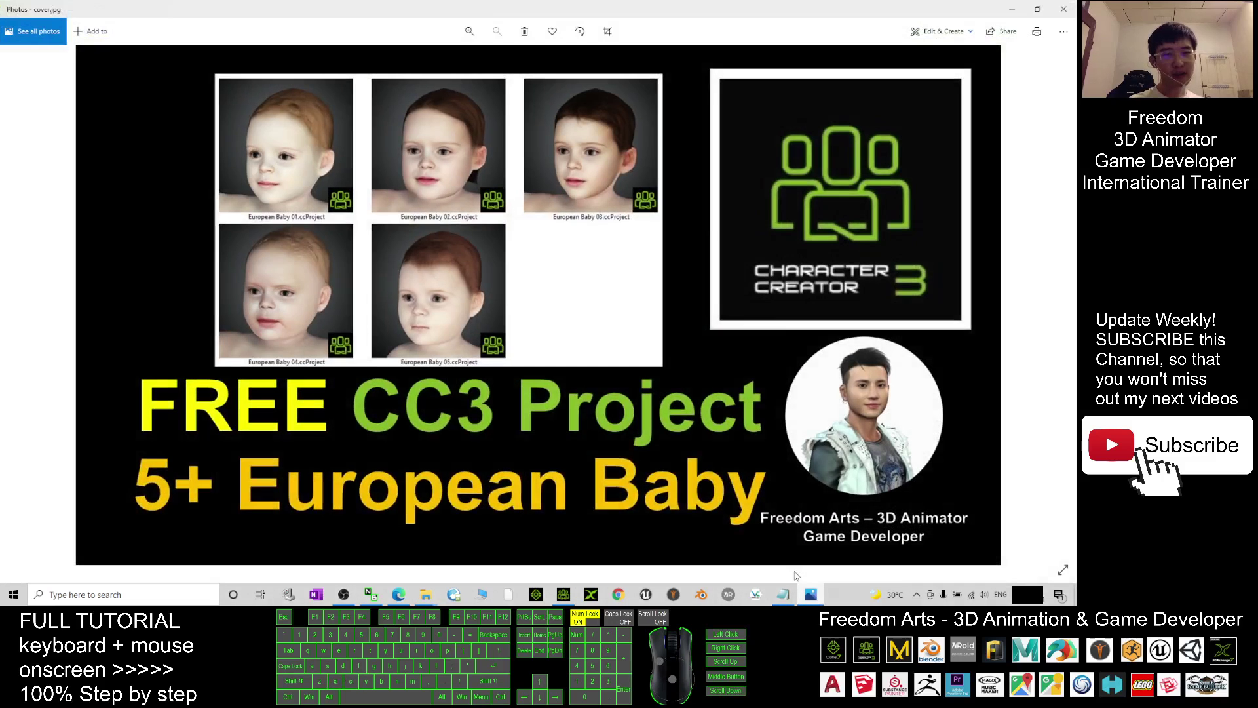